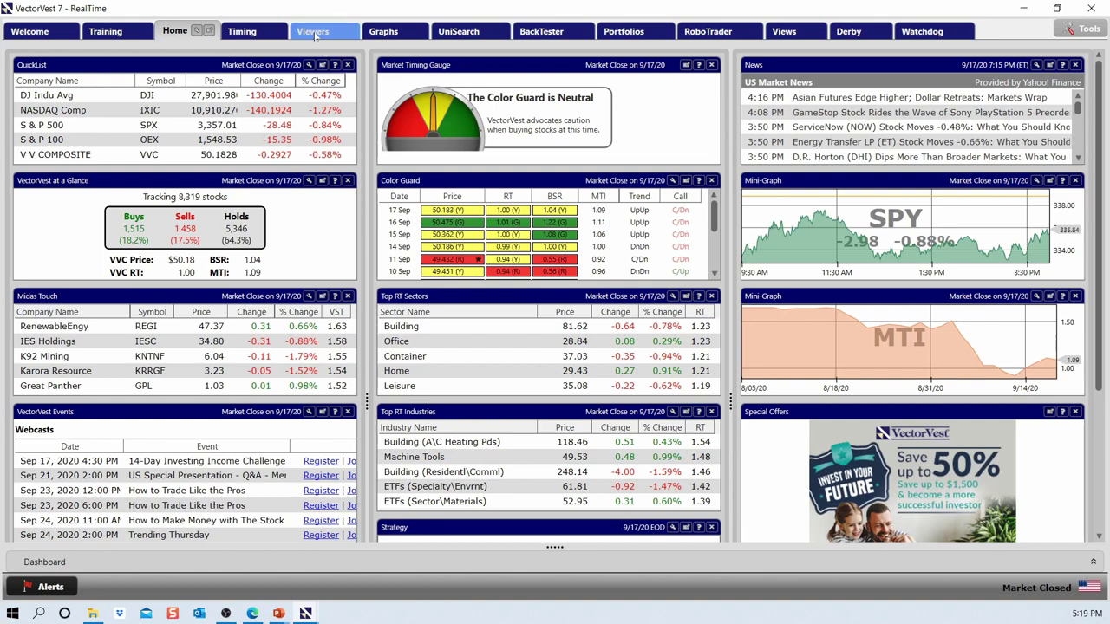
# Open the DRIP 25+ Years watchlist from the Dividend Payers folder in the watchlist viewer
pyautogui.click(314, 32)
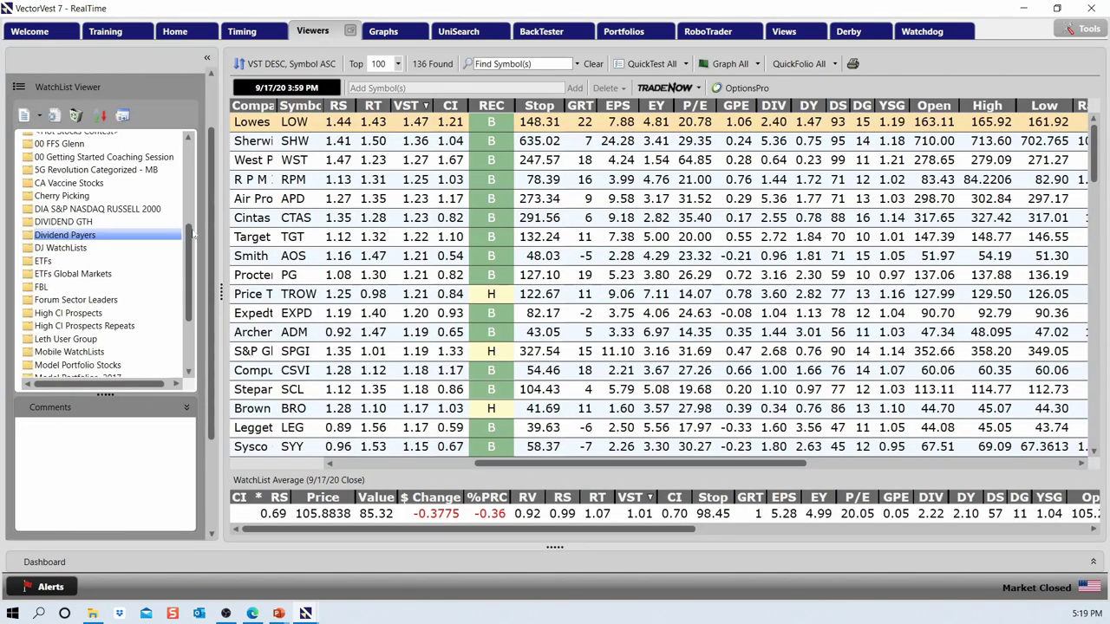
pyautogui.scroll(1, 191, 221)
pyautogui.scroll(5, 190, 221)
pyautogui.scroll(-6, 104, 242)
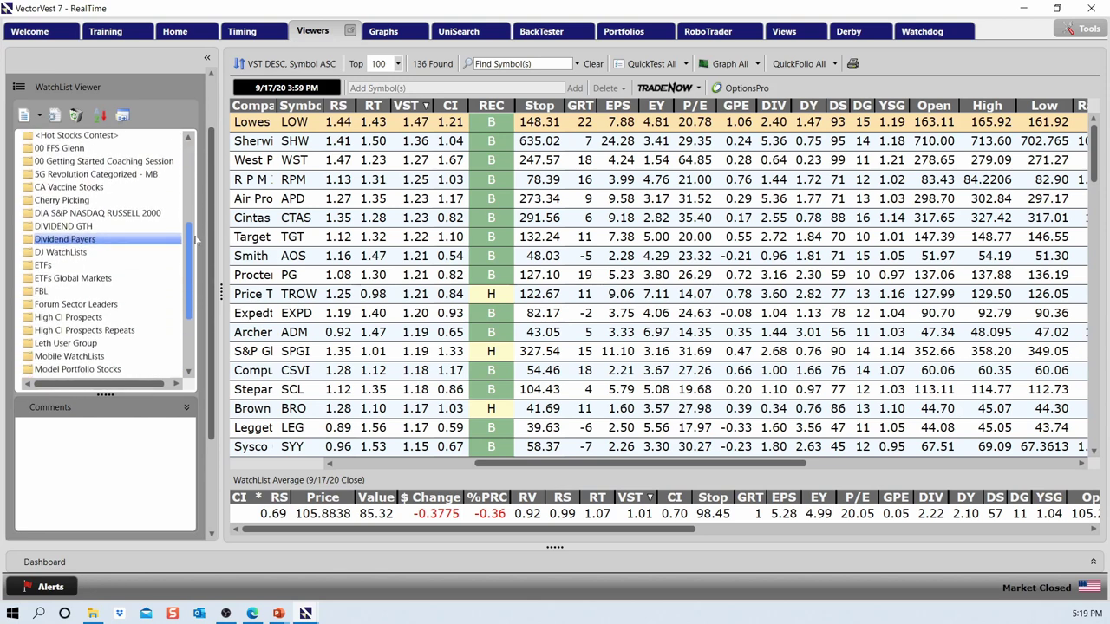
pyautogui.doubleClick(66, 241)
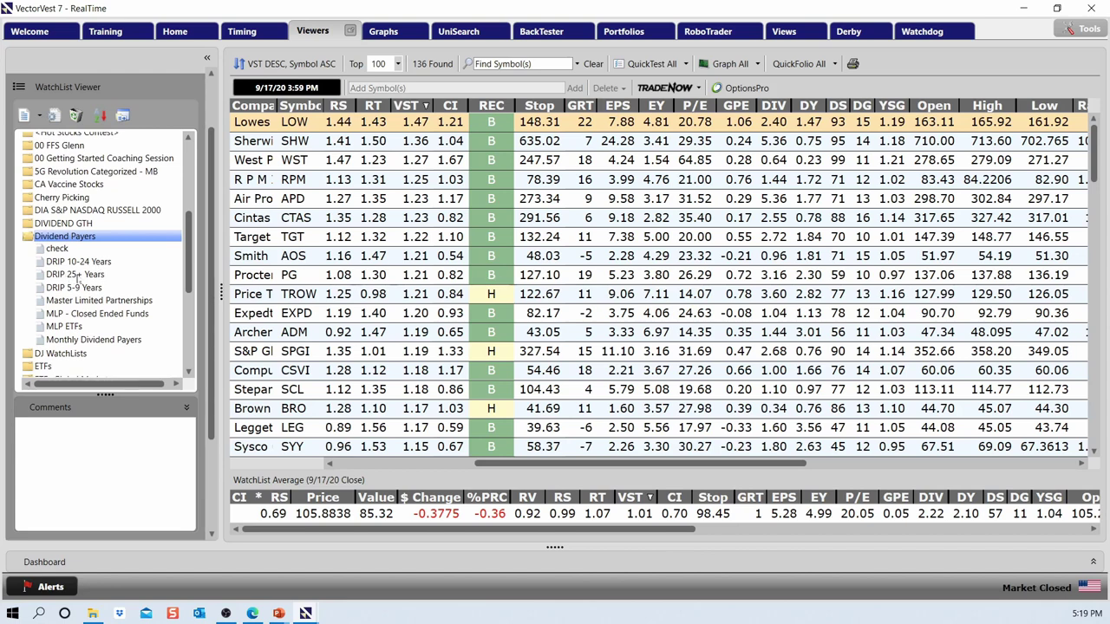
pyautogui.click(77, 274)
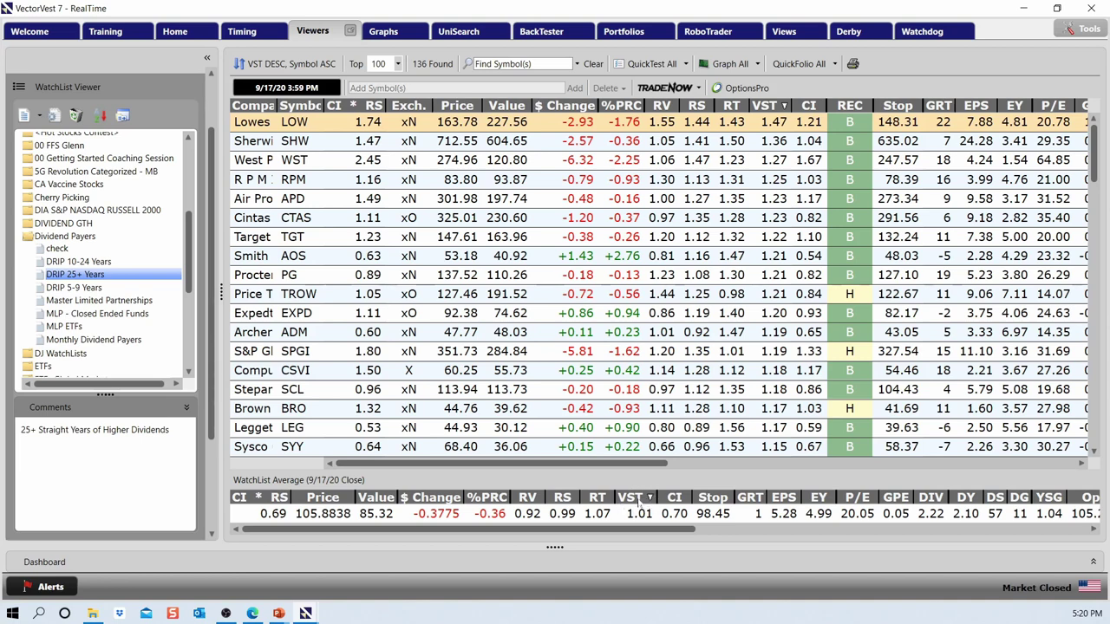
# Autofit all columns of the DRIP 25+ Years stock table so full company names fit
pyautogui.hscroll(5, 1094, 530)
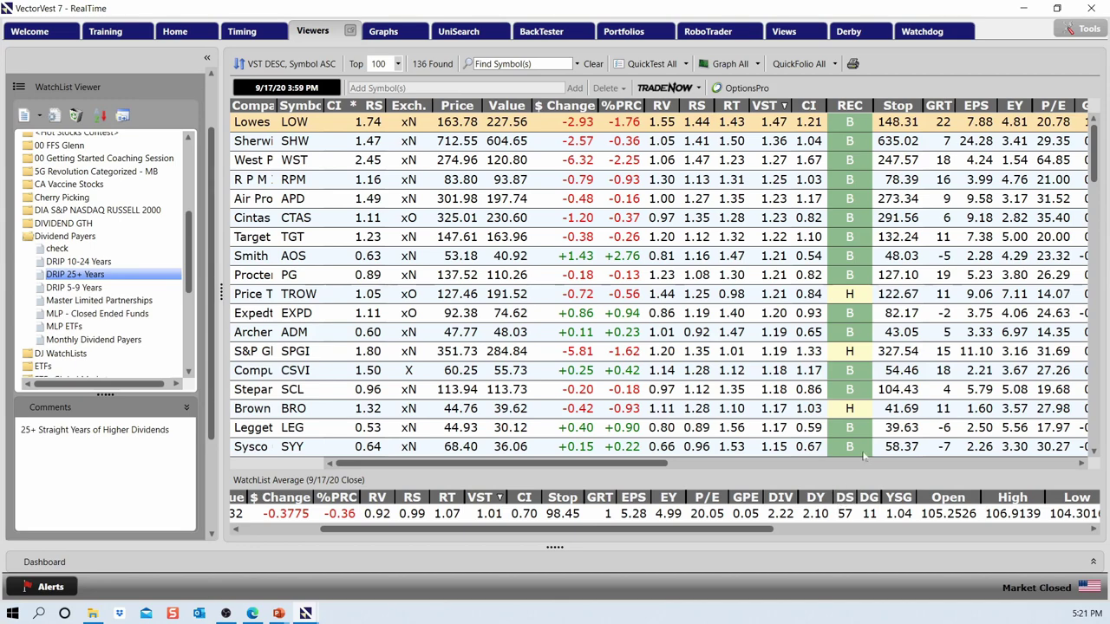
pyautogui.click(1079, 464)
pyautogui.click(1081, 466)
pyautogui.click(1081, 466)
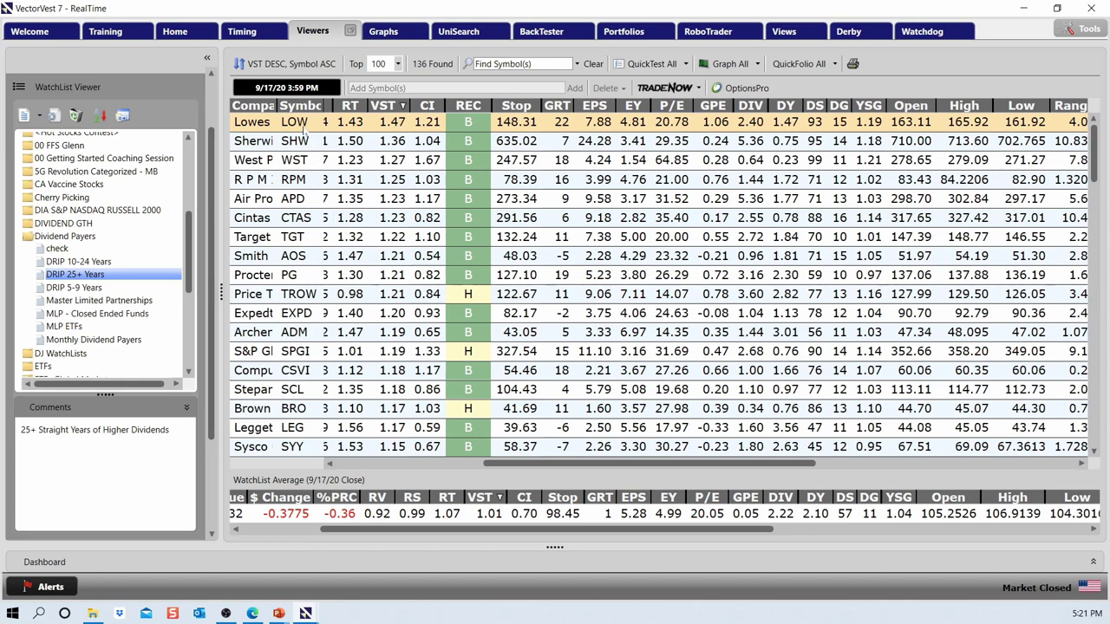
pyautogui.rightClick(304, 127)
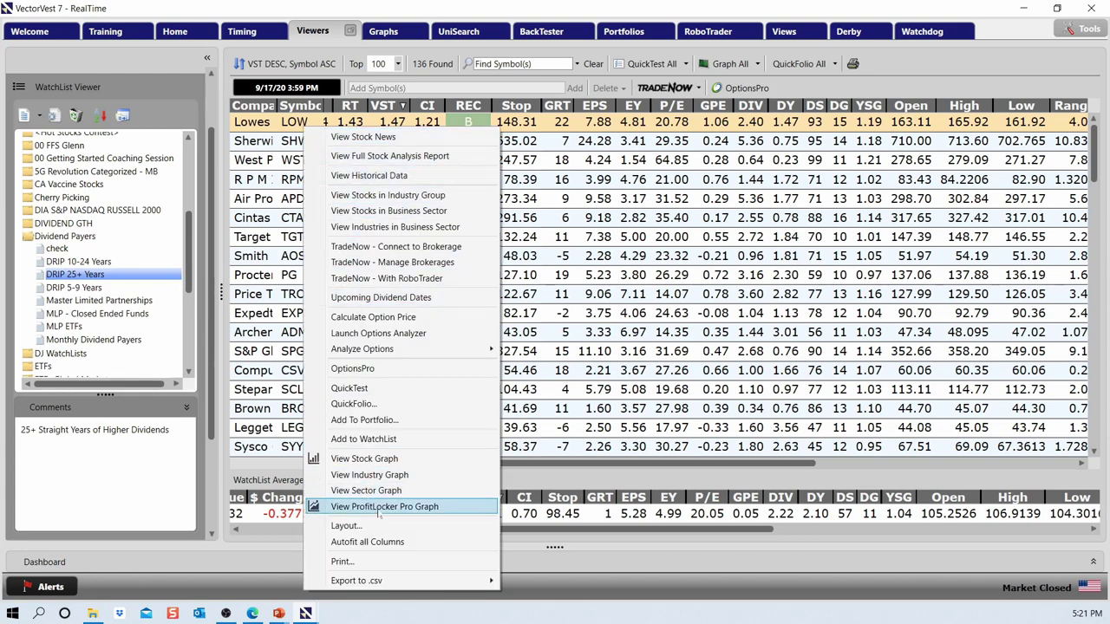
pyautogui.click(389, 543)
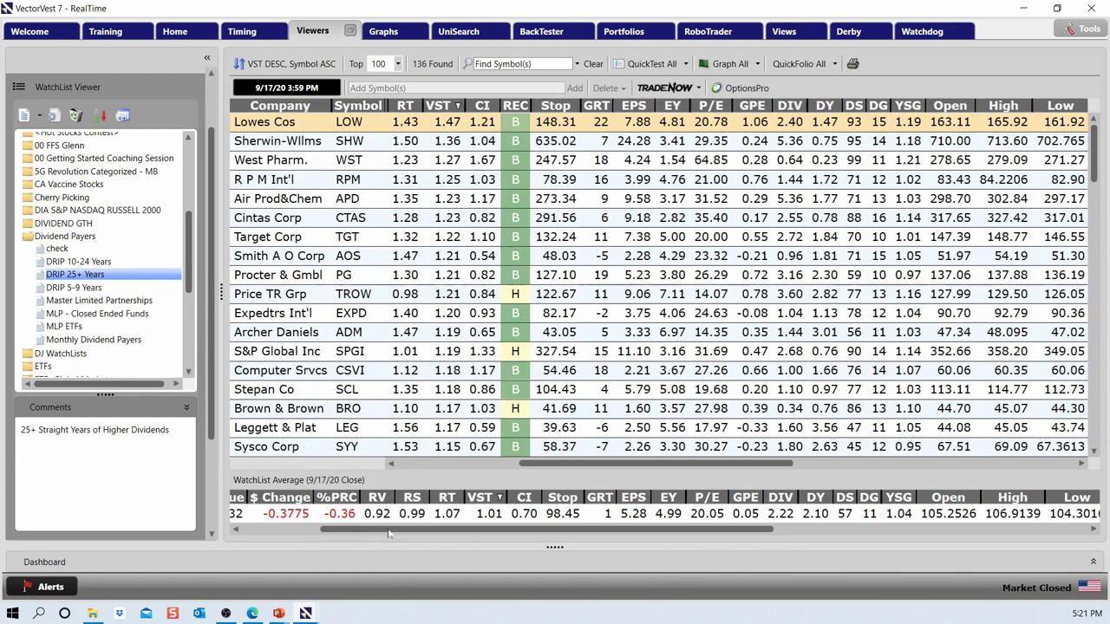
# Examine the five-year price, EPS and DIV graph for West Pharm. (WST) and close the graph window
pyautogui.click(301, 164)
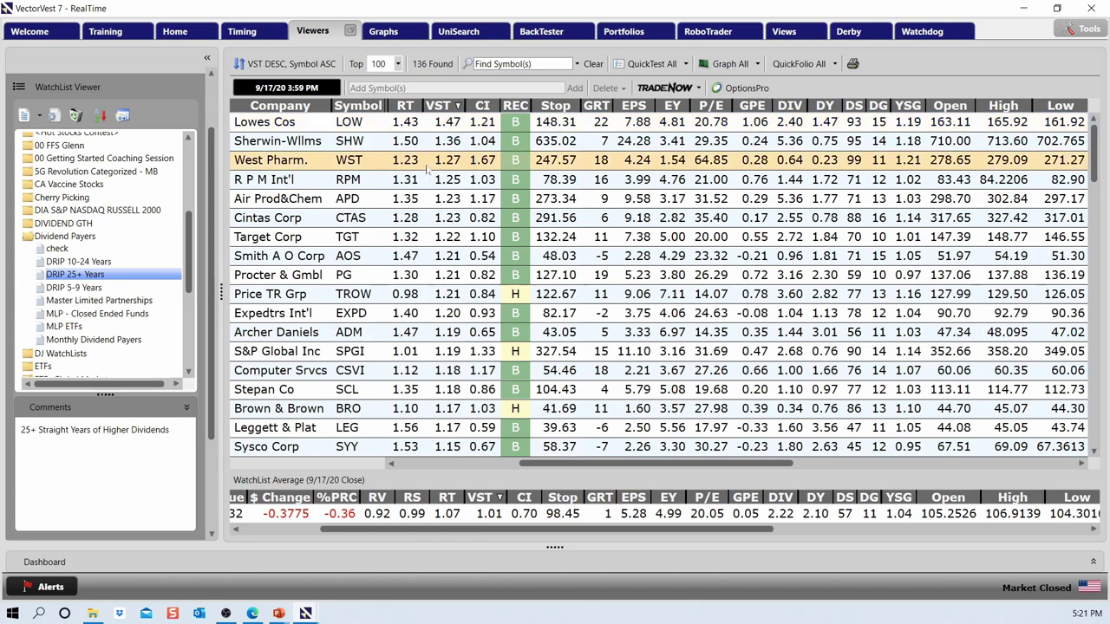
pyautogui.rightClick(426, 170)
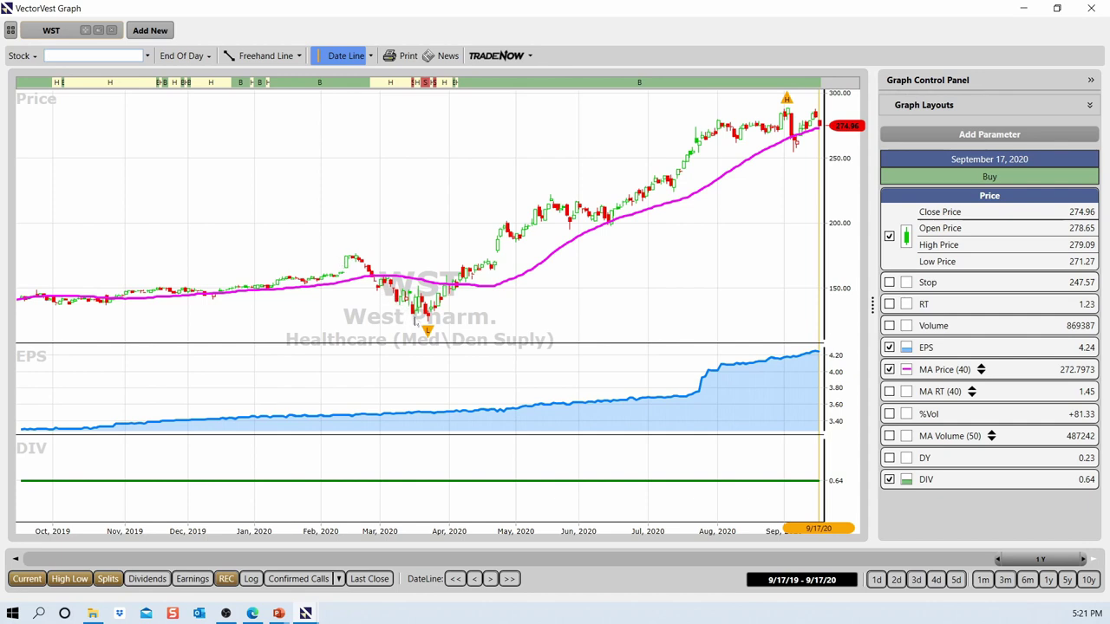
pyautogui.click(1067, 580)
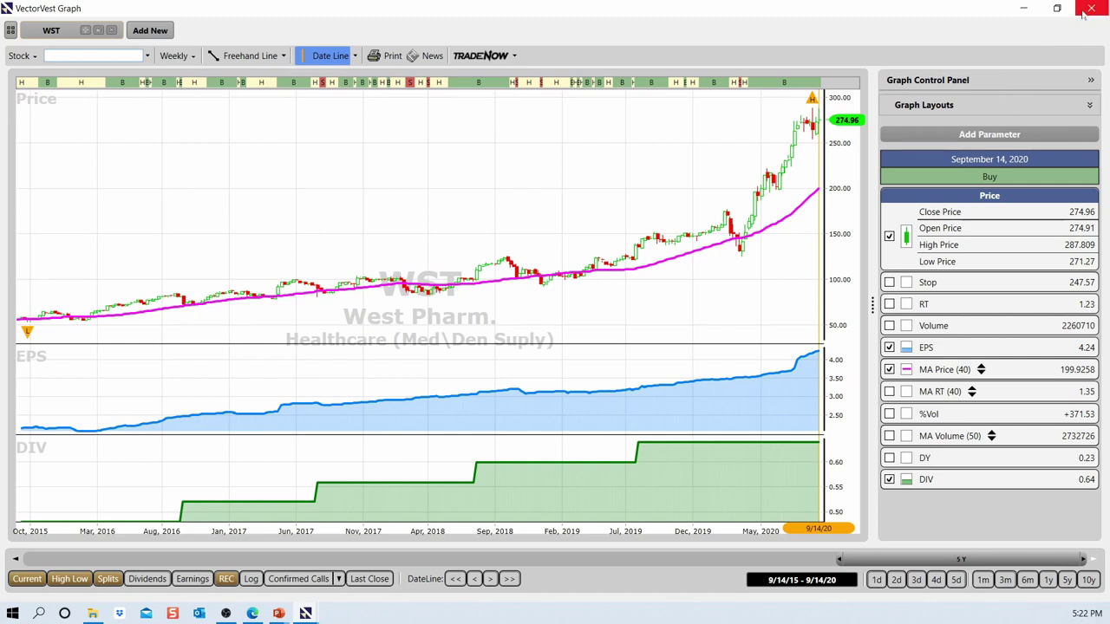
pyautogui.click(1090, 12)
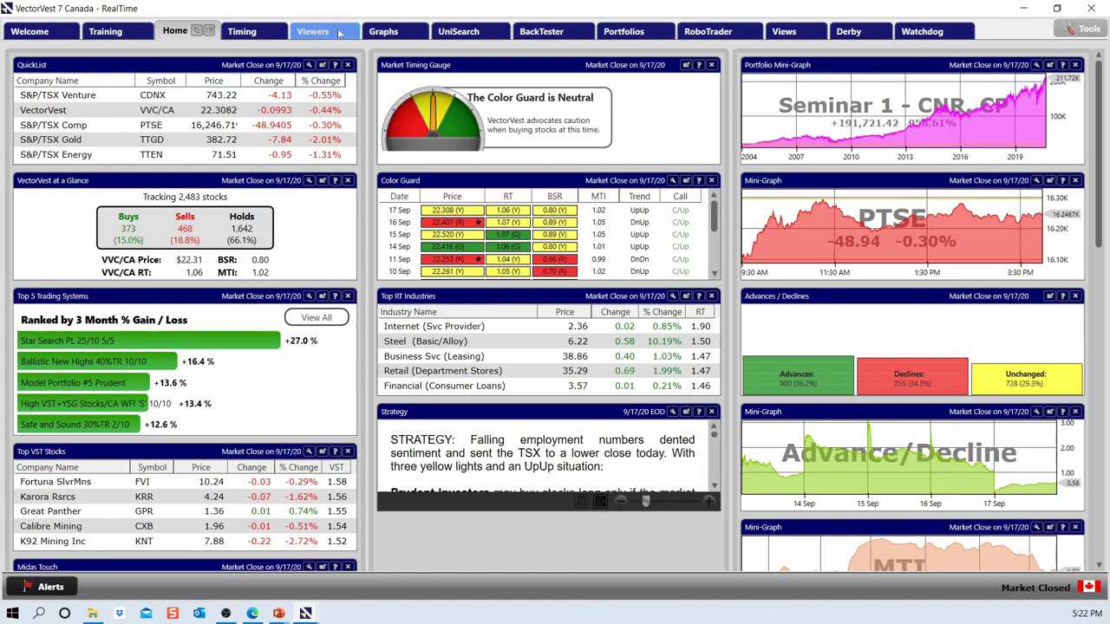
# Open the Canadian watchlist viewer, switch to Microsoft Edge and search for "cdz ishares" to reach BlackRock's fund page
pyautogui.click(326, 32)
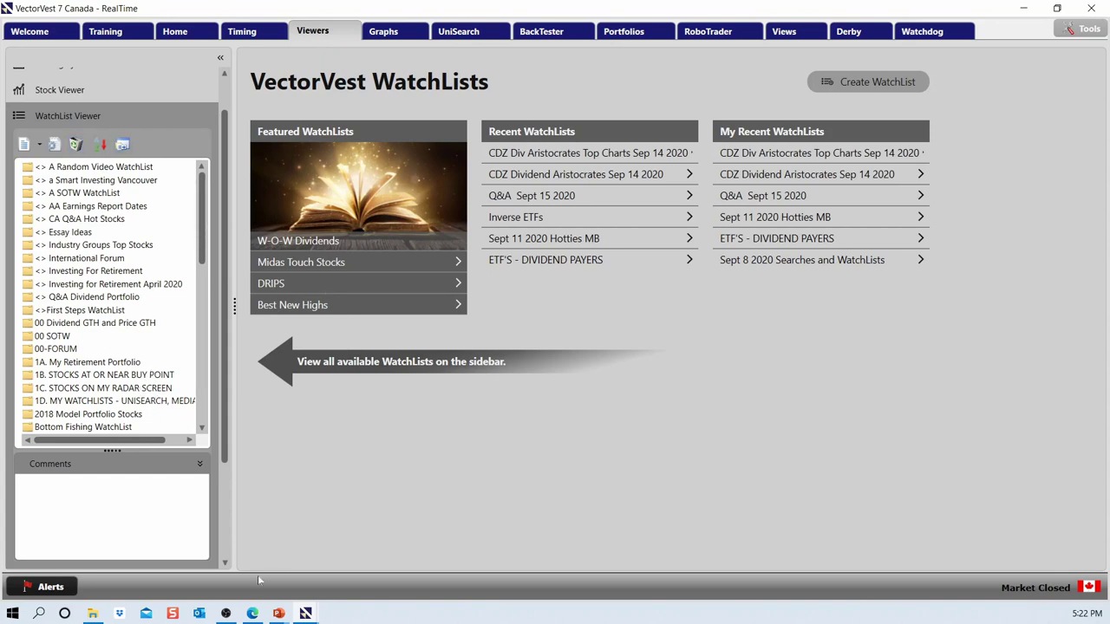
pyautogui.moveTo(252, 614)
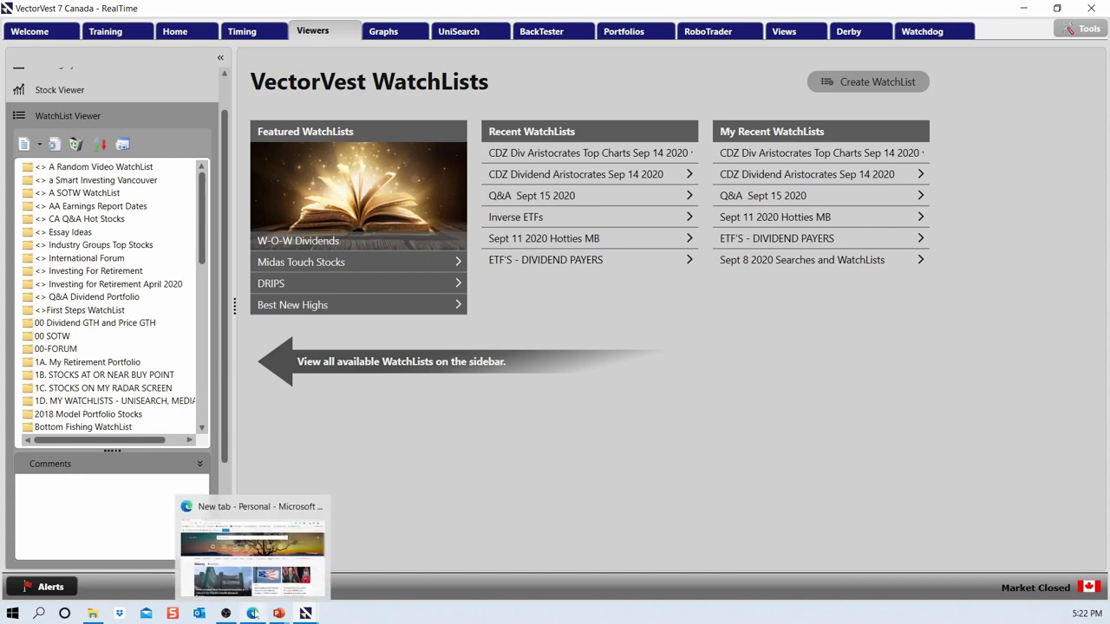
pyautogui.click(252, 614)
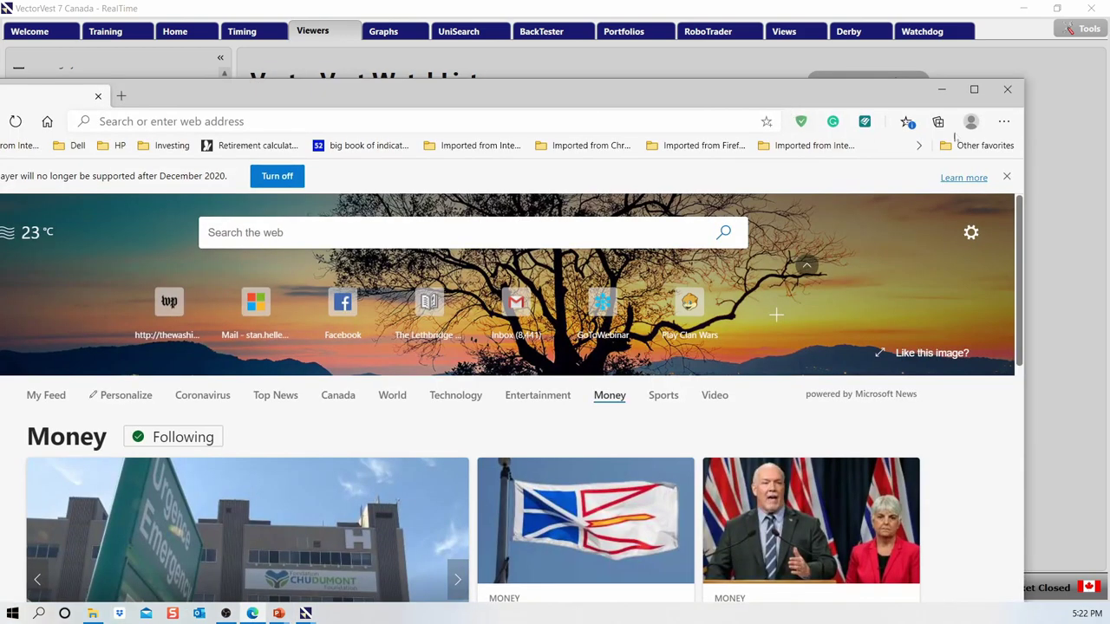
pyautogui.click(974, 90)
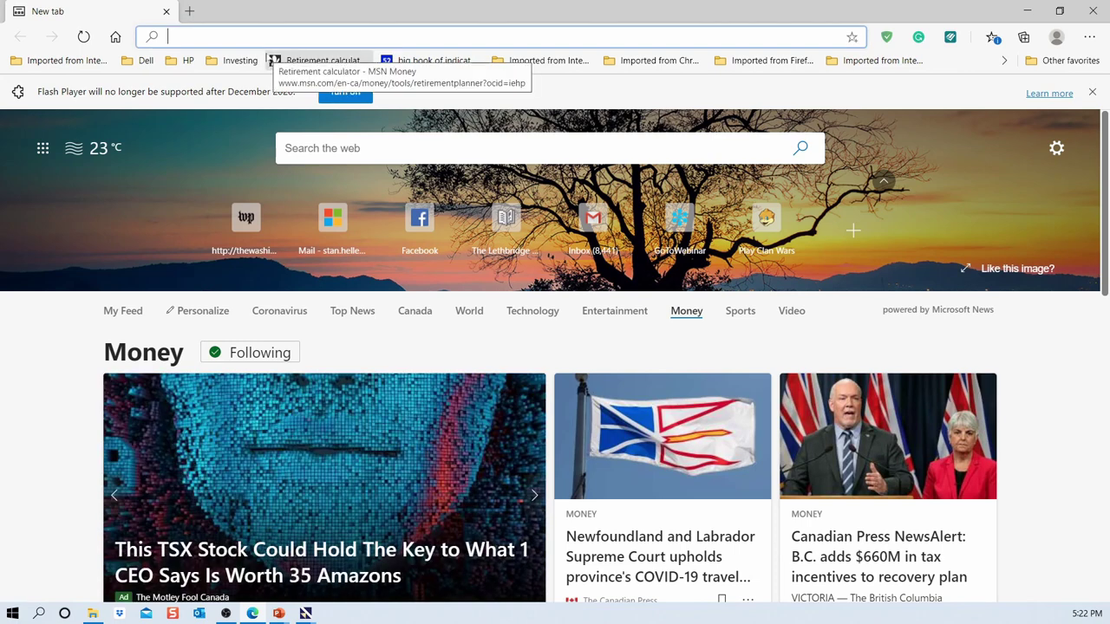
pyautogui.write('cdz ')
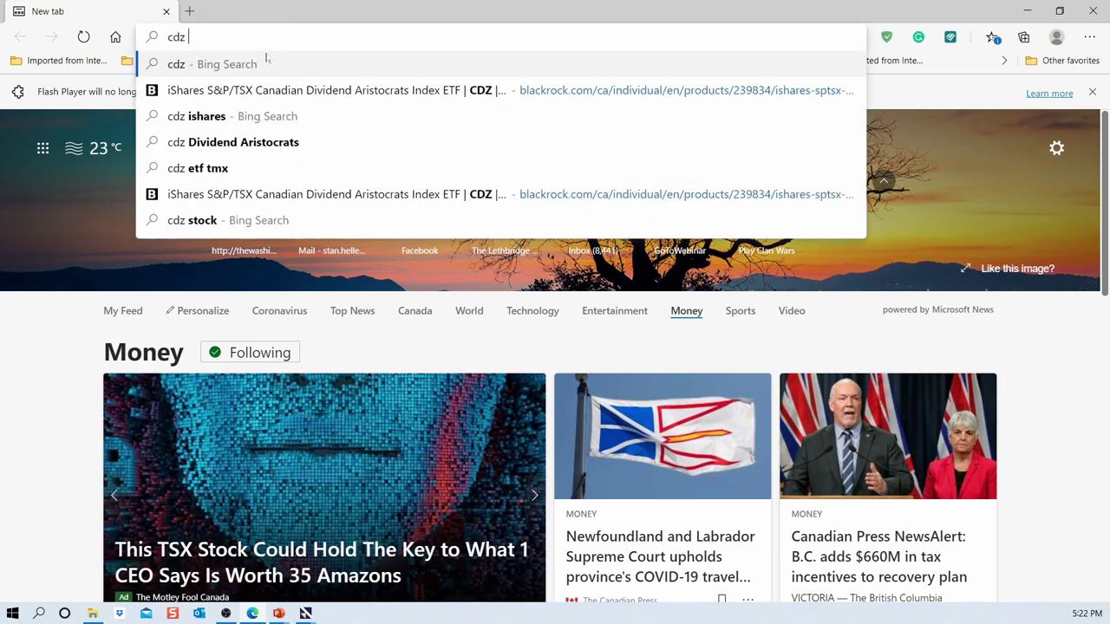
pyautogui.write('ishares')
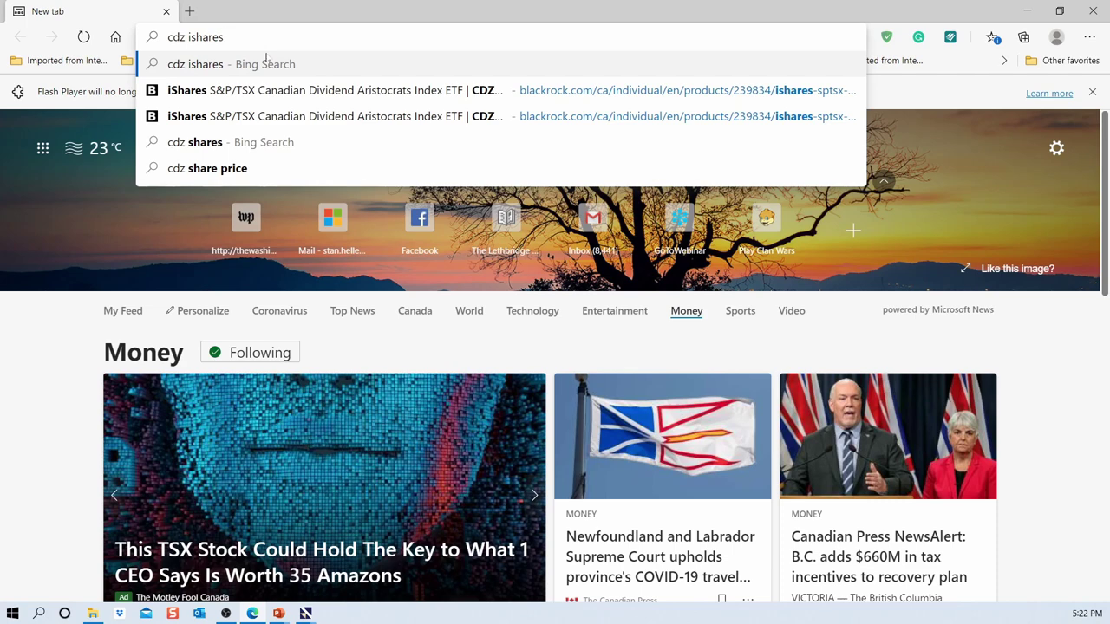
pyautogui.press('Return')
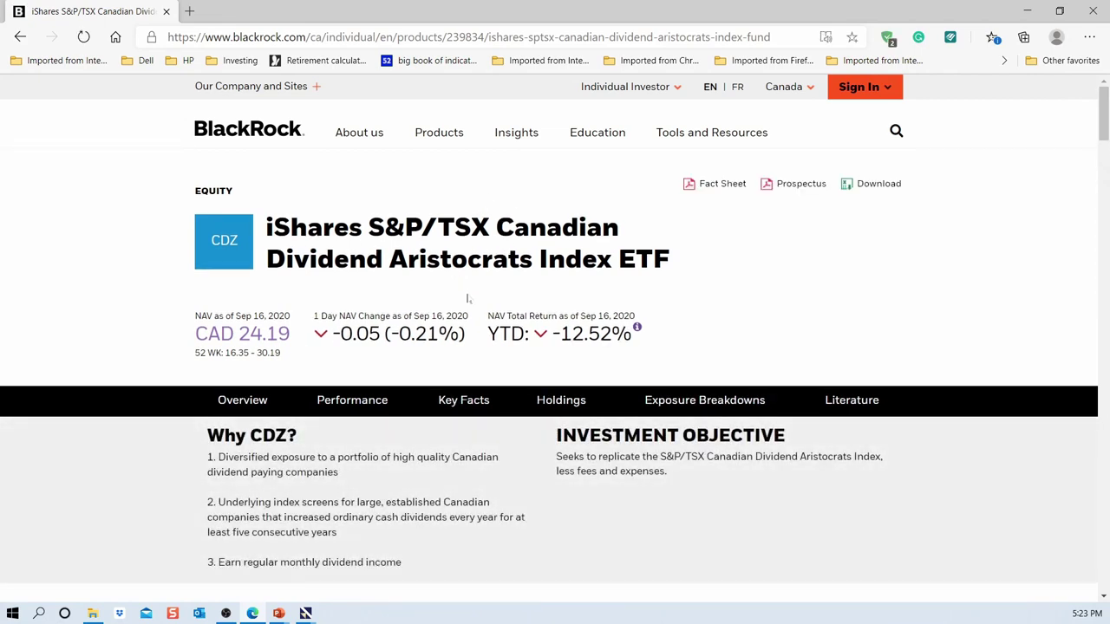
# Download the CDZ fund's holdings from its Holdings section and open CDZ_holdings (7).csv in Excel
pyautogui.scroll(-3, 467, 299)
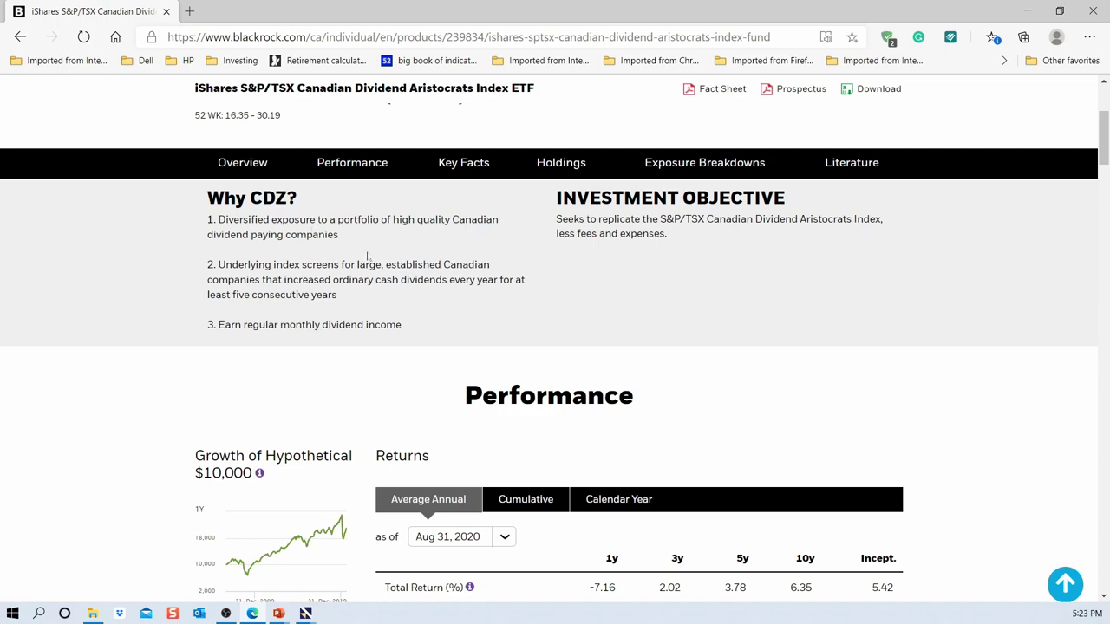
pyautogui.scroll(-10, 413, 309)
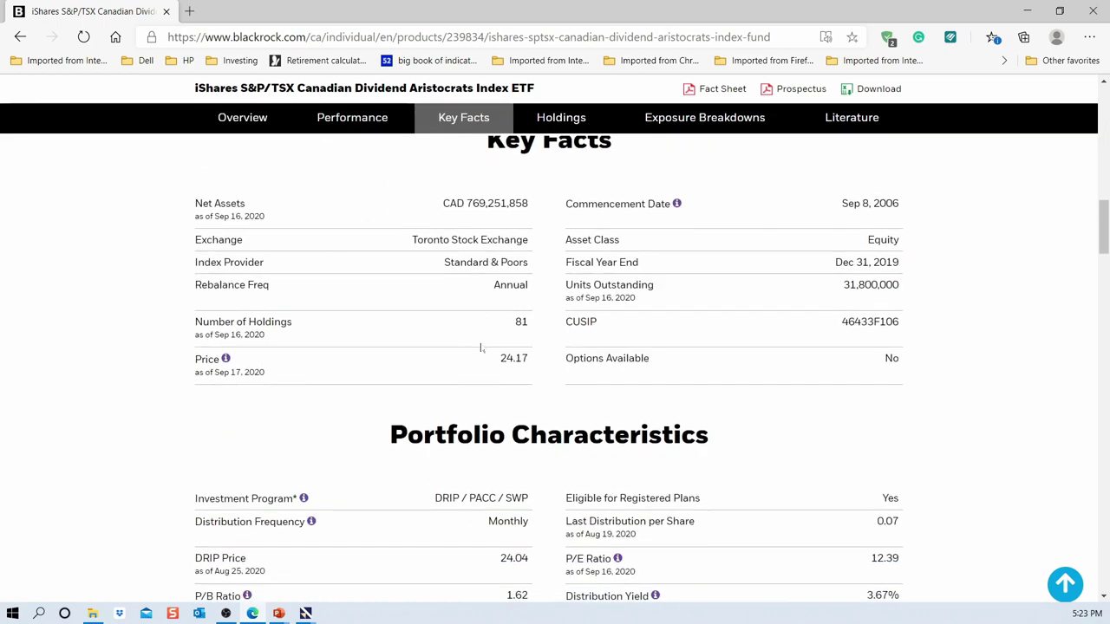
pyautogui.scroll(-10, 479, 348)
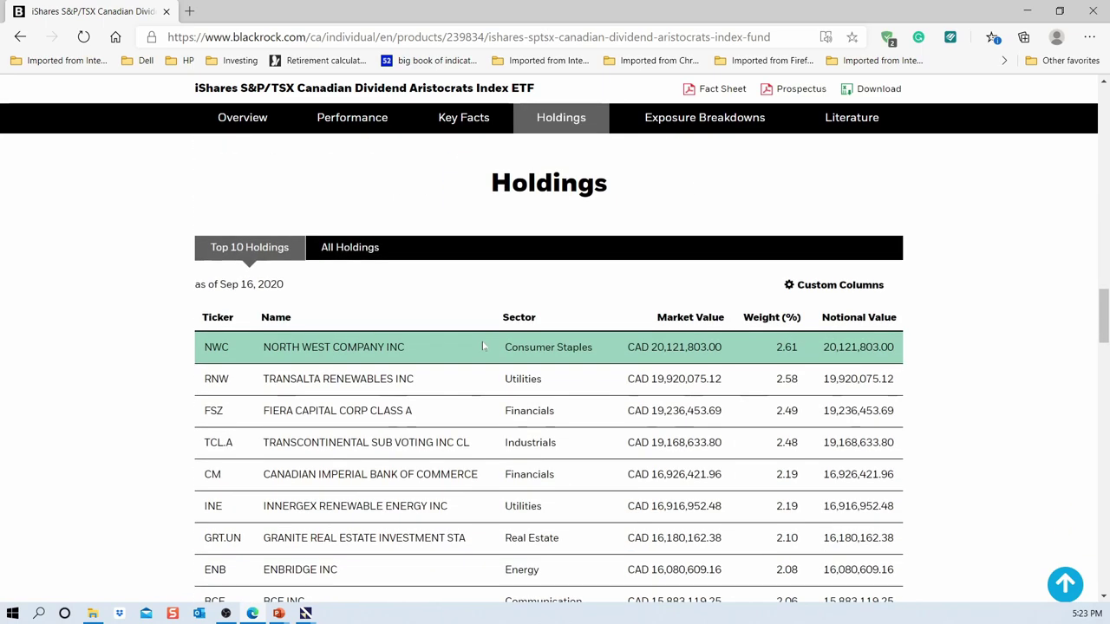
pyautogui.scroll(-1, 490, 382)
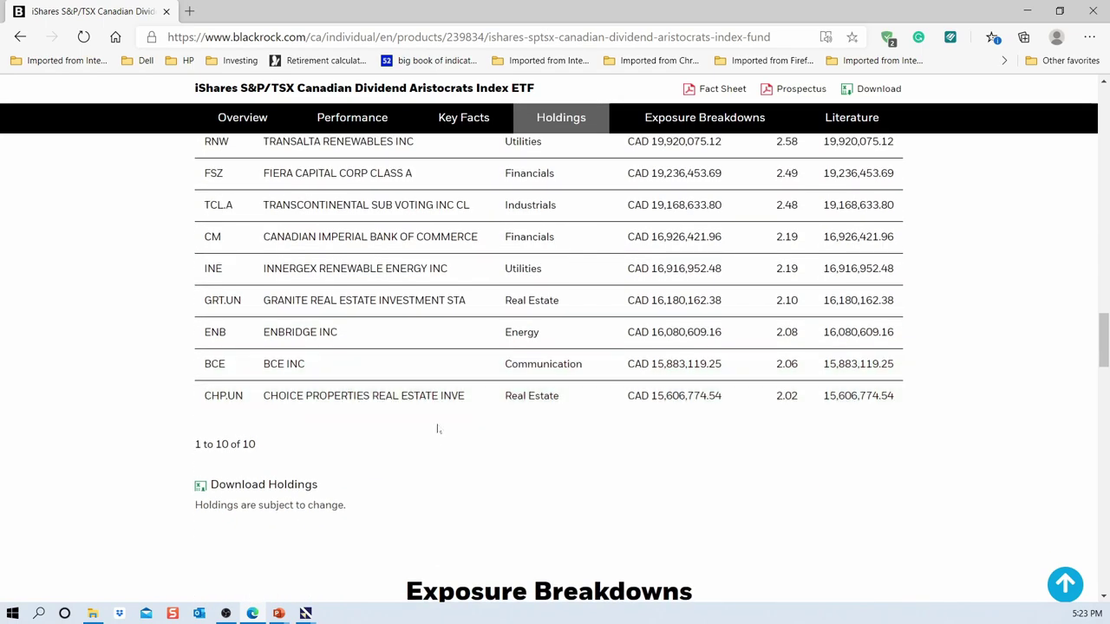
pyautogui.click(250, 488)
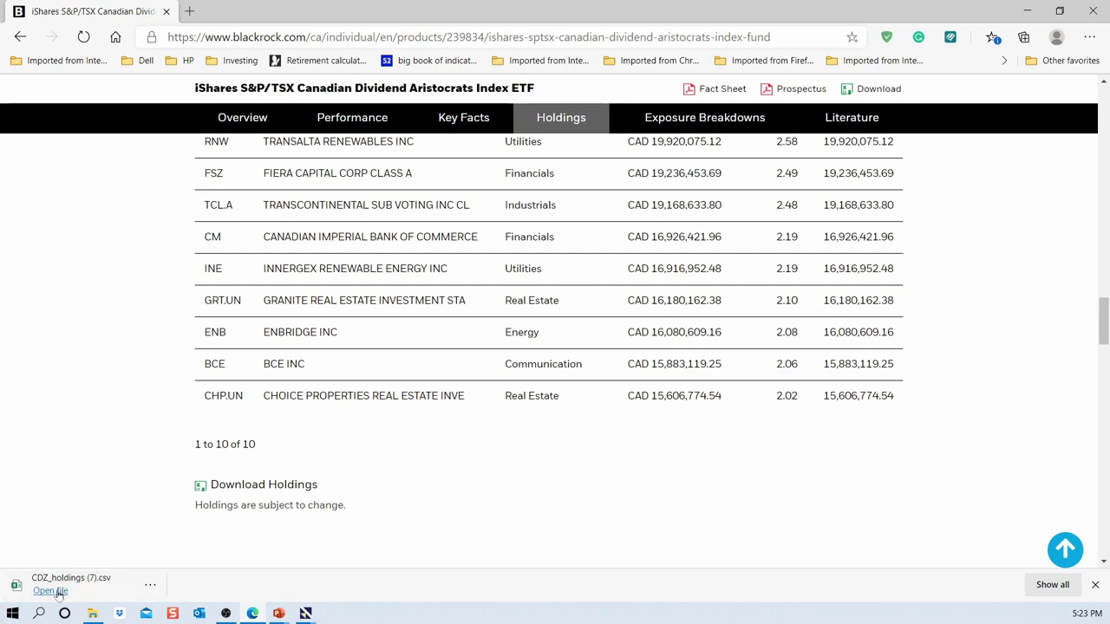
pyautogui.click(51, 590)
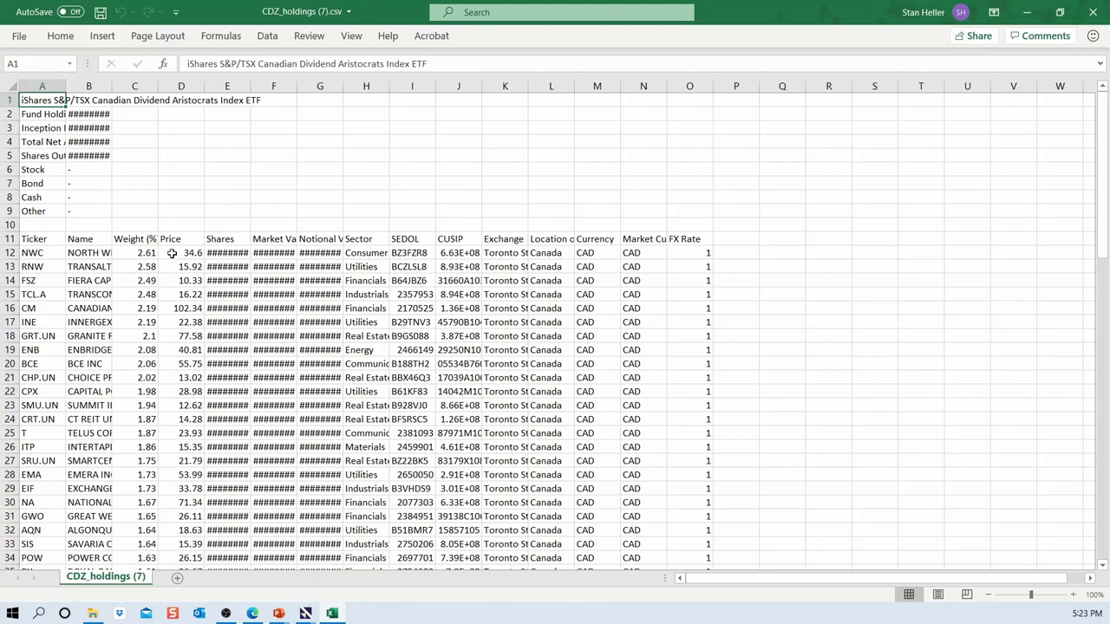
# Copy all ticker symbols in cells A12 through A94, from NWC to USD
pyautogui.click(39, 253)
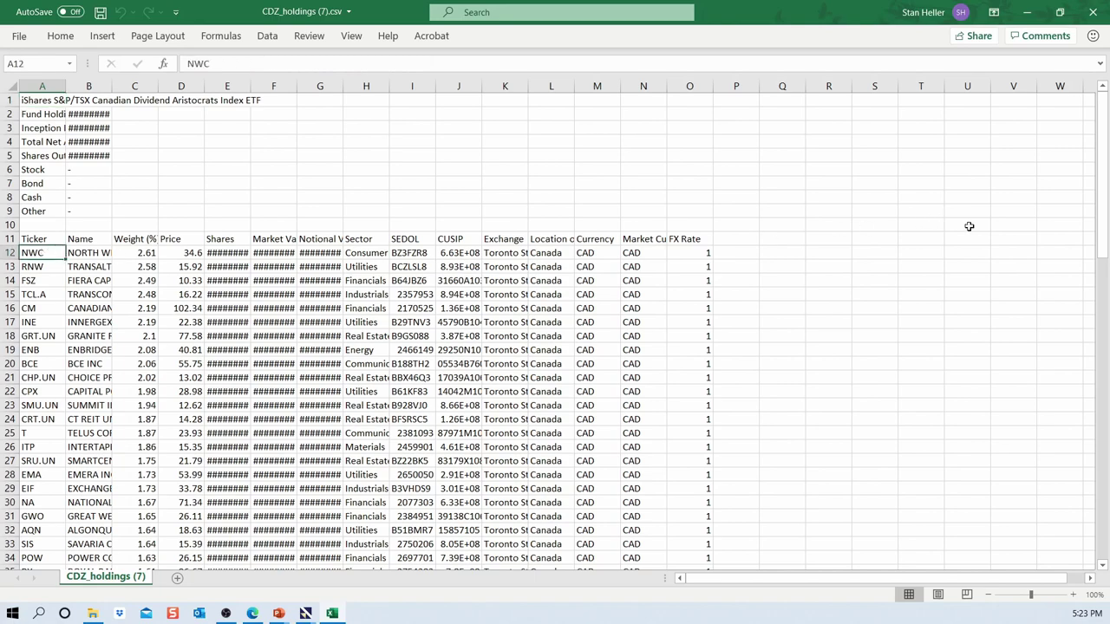
pyautogui.moveTo(1103, 234); pyautogui.dragTo(1090, 593)
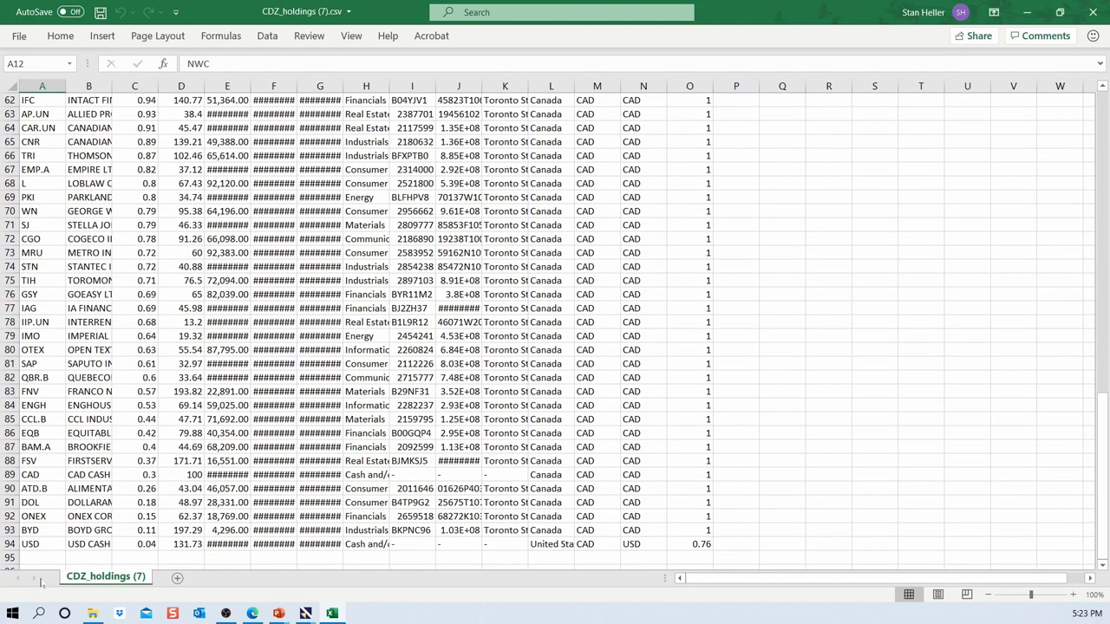
pyautogui.keyDown('shift'); pyautogui.click(28, 544); pyautogui.keyUp('shift')
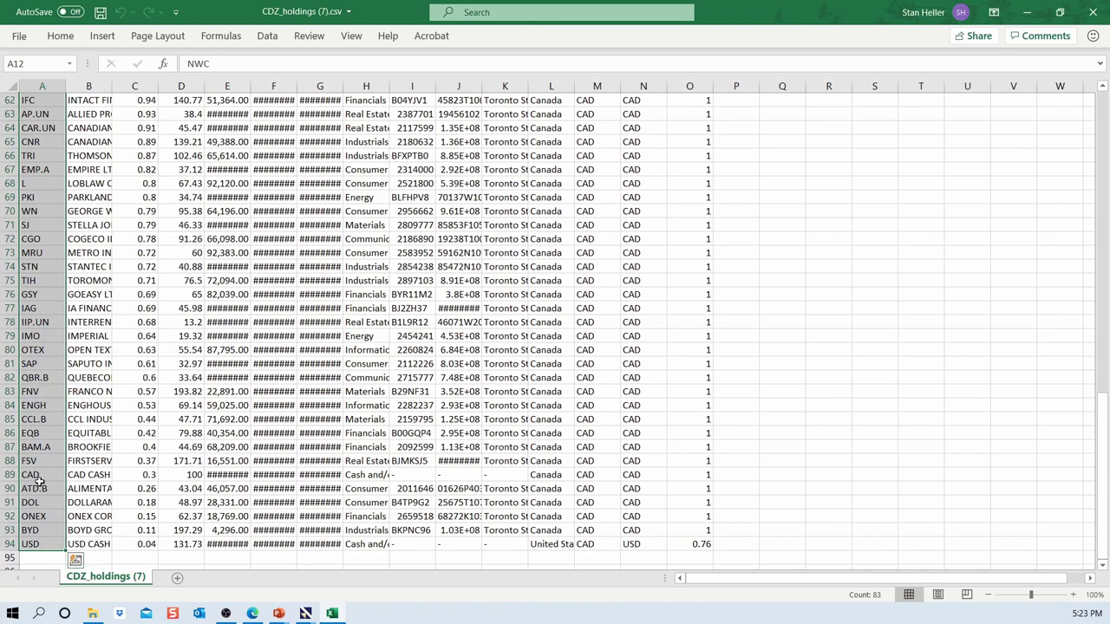
pyautogui.rightClick(40, 485)
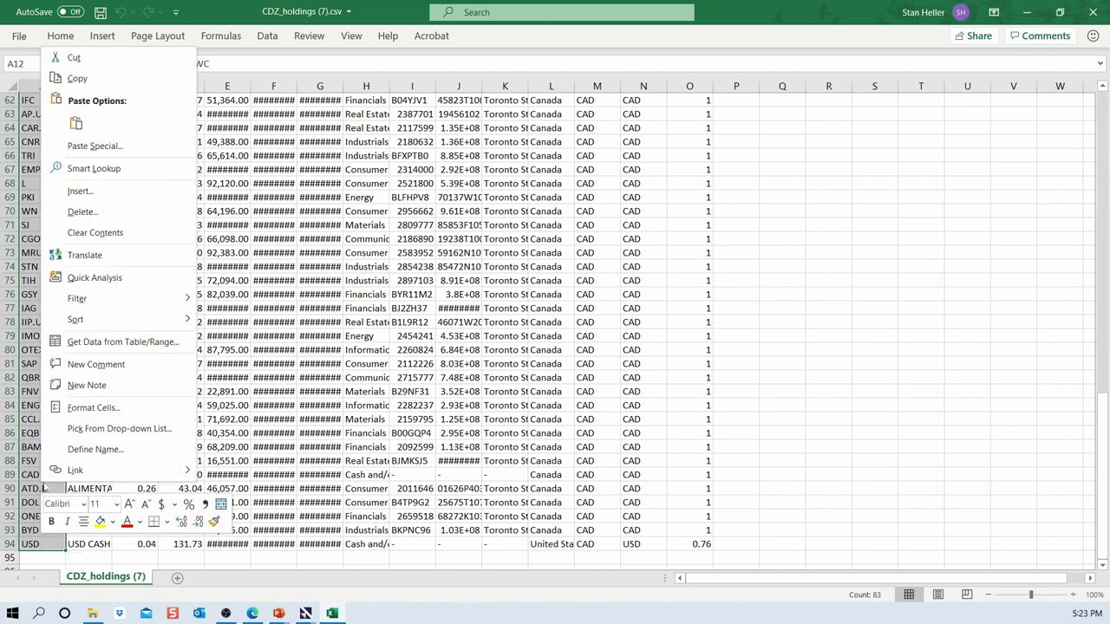
pyautogui.click(78, 78)
pyautogui.scroll(20, 80, 81)
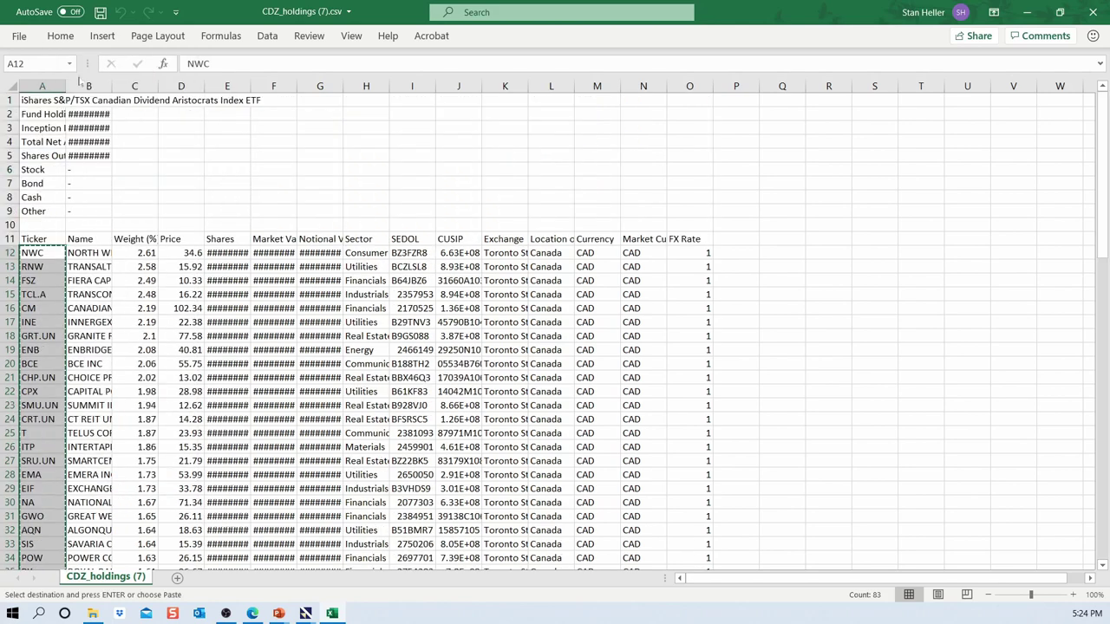
# Create a blank workbook and paste the copied ticker symbols starting at cell A1
pyautogui.click(17, 37)
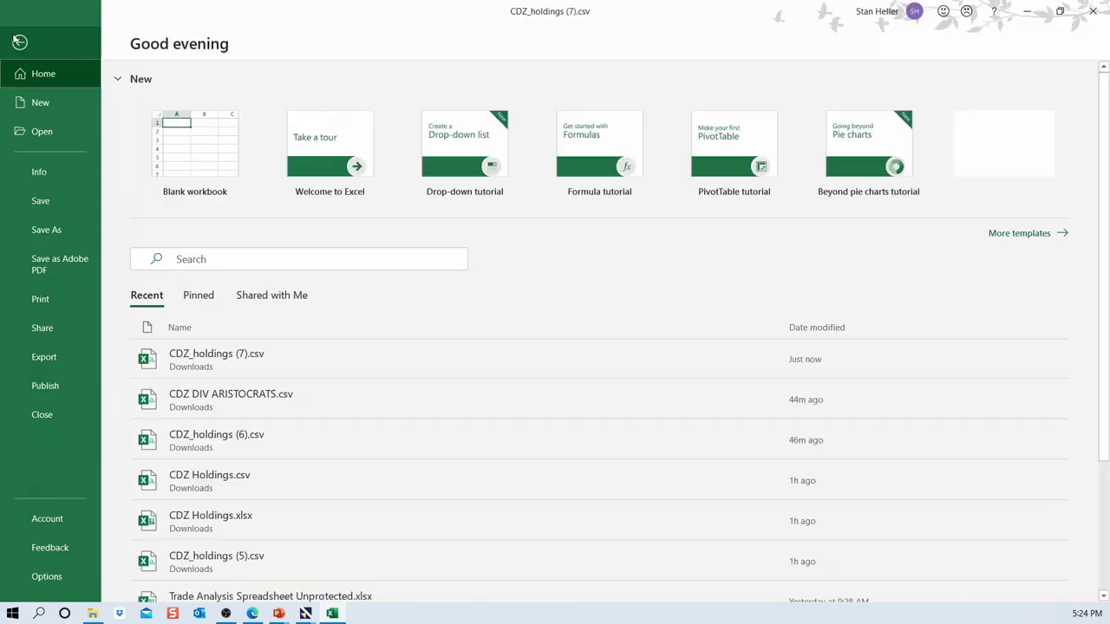
pyautogui.click(203, 154)
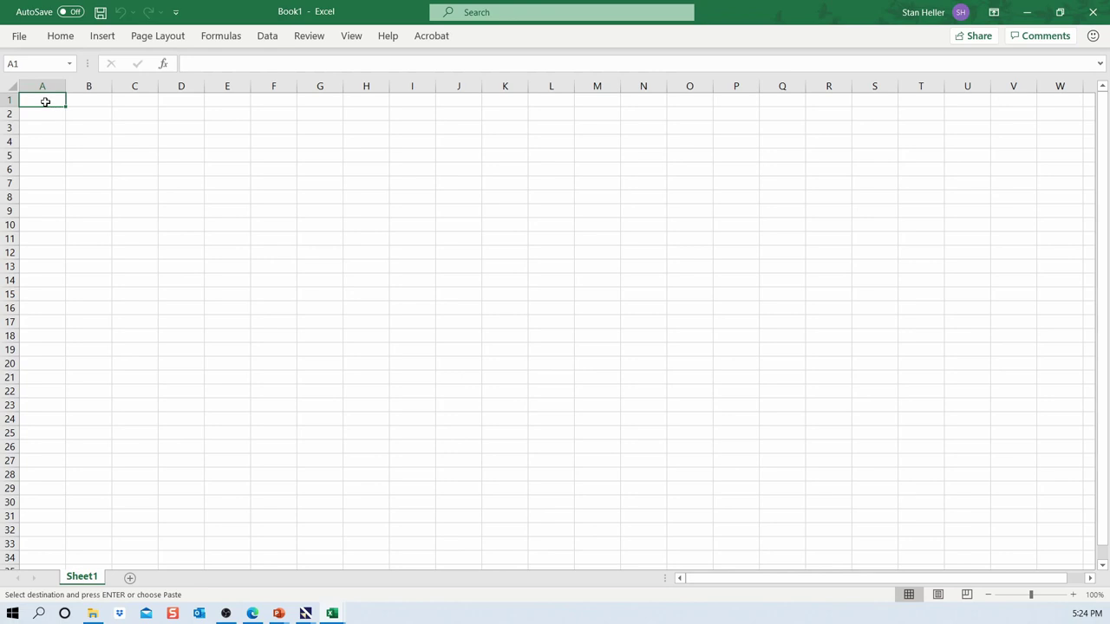
pyautogui.rightClick(45, 102)
pyautogui.click(103, 178)
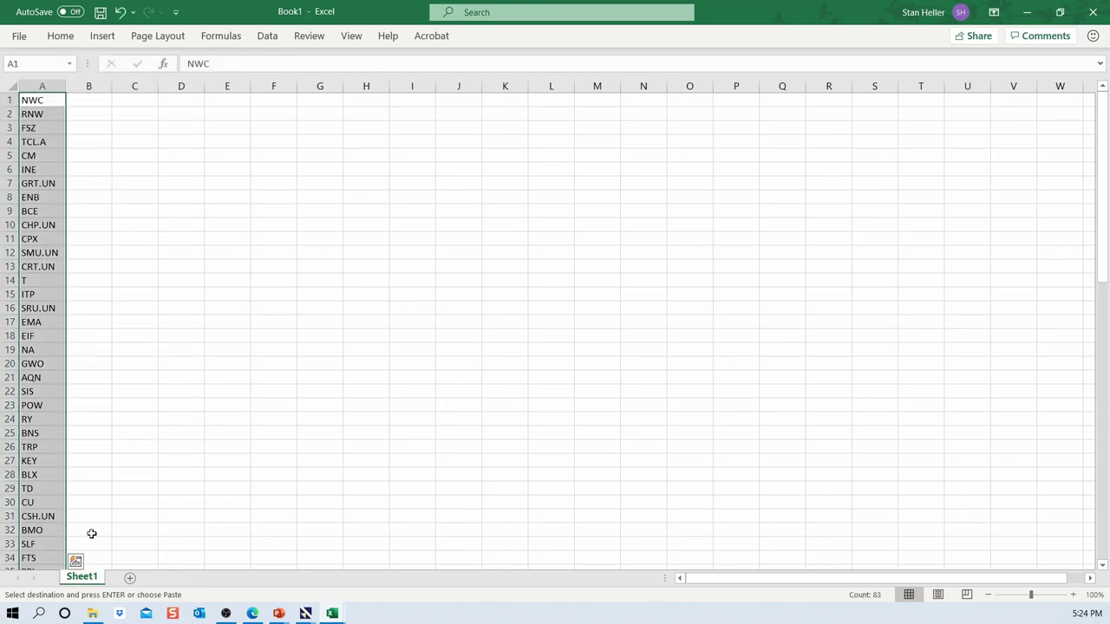
# Delete the entire rows holding the USD and CAD currency entries from the pasted ticker list
pyautogui.scroll(-6, 50, 447)
pyautogui.scroll(-11, 48, 455)
pyautogui.scroll(-1, 49, 450)
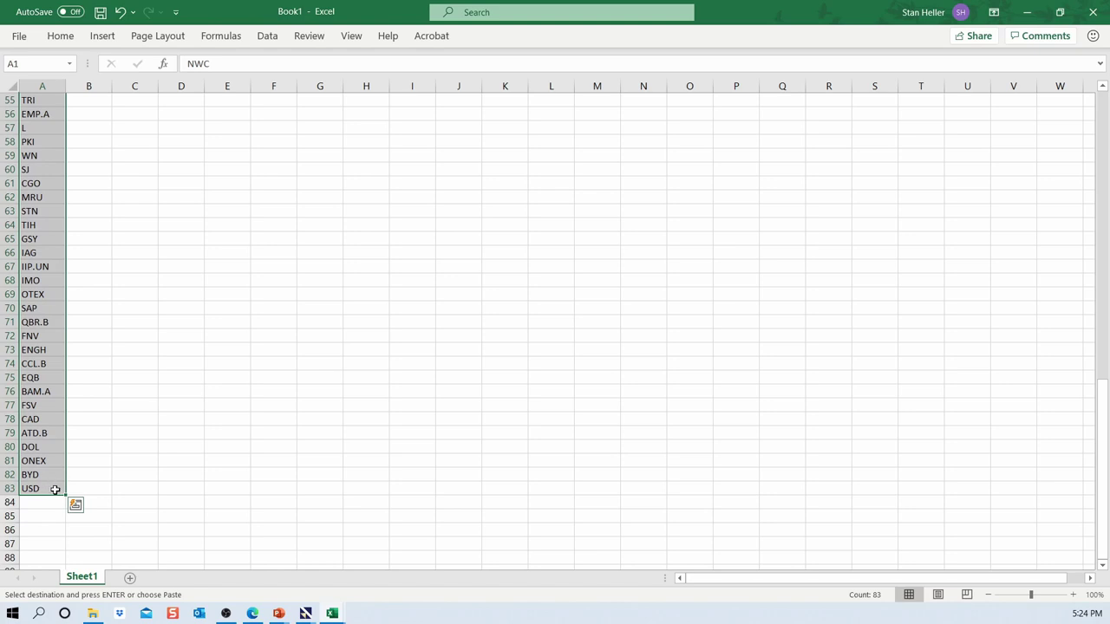
pyautogui.click(52, 488)
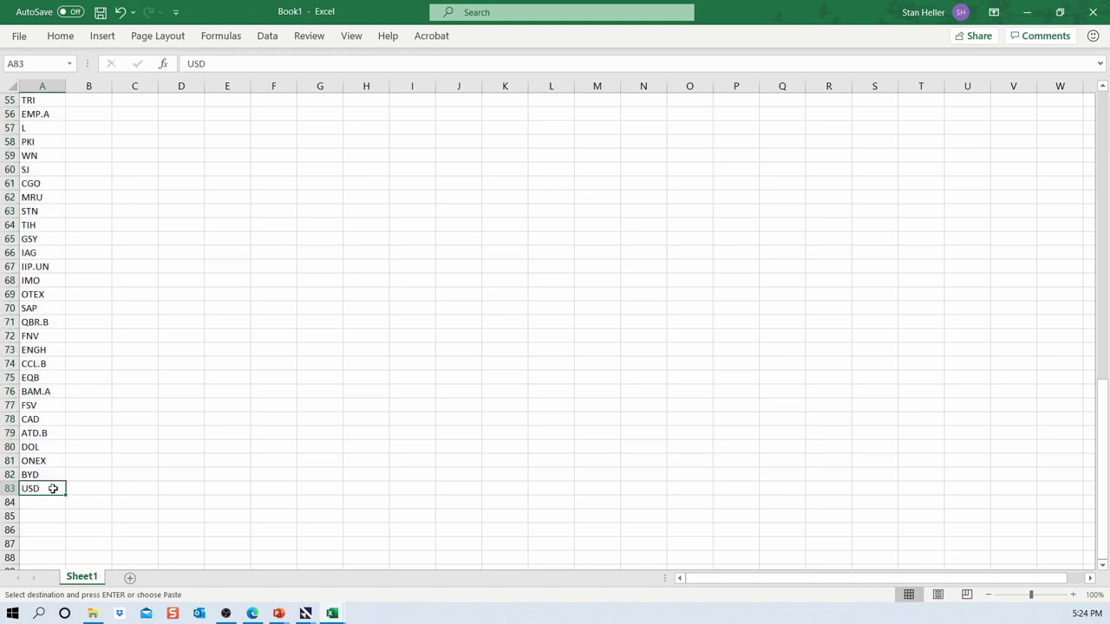
pyautogui.rightClick(9, 489)
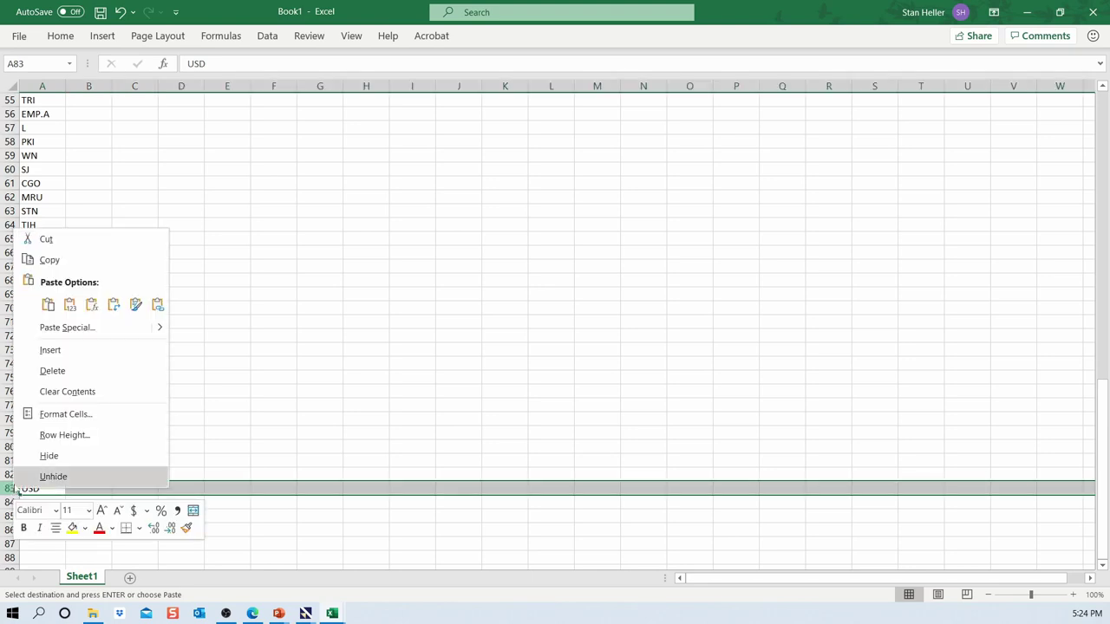
pyautogui.click(52, 371)
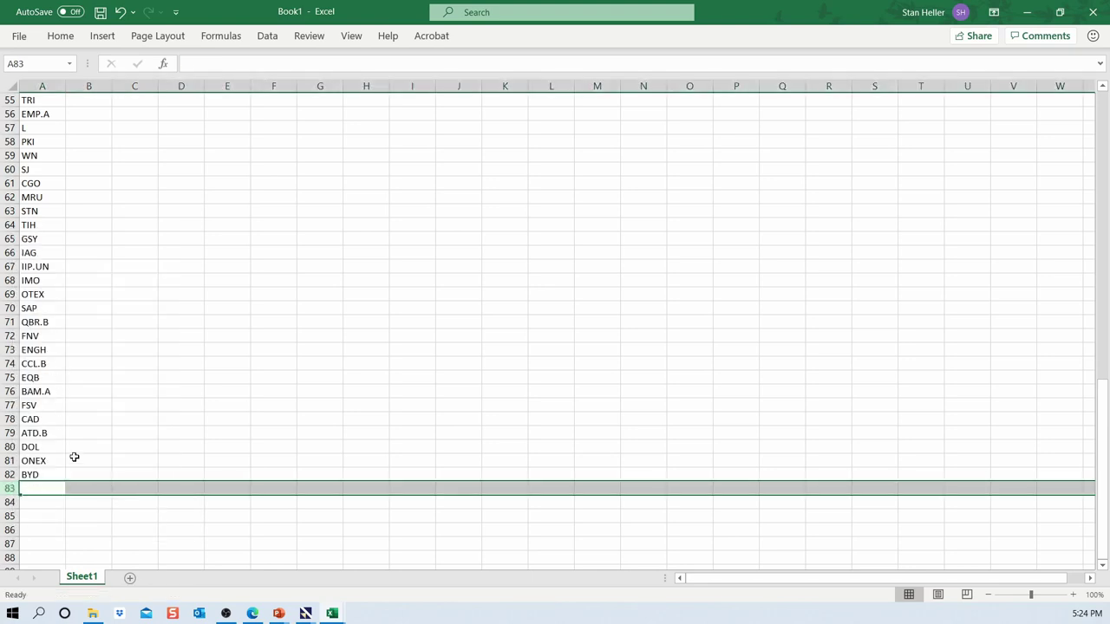
pyautogui.click(37, 420)
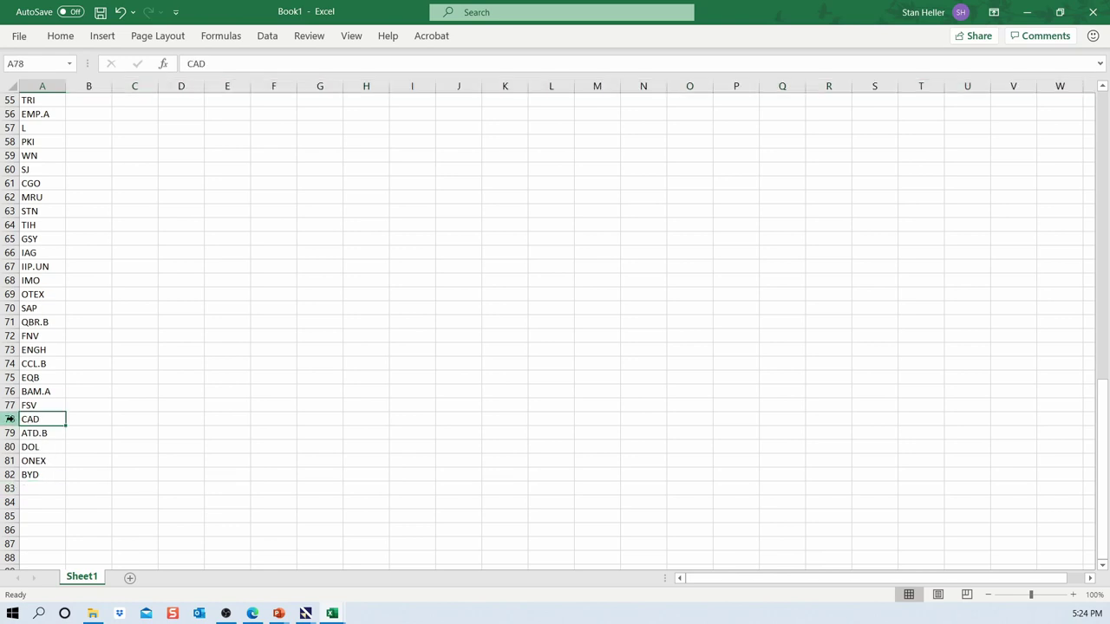
pyautogui.rightClick(11, 420)
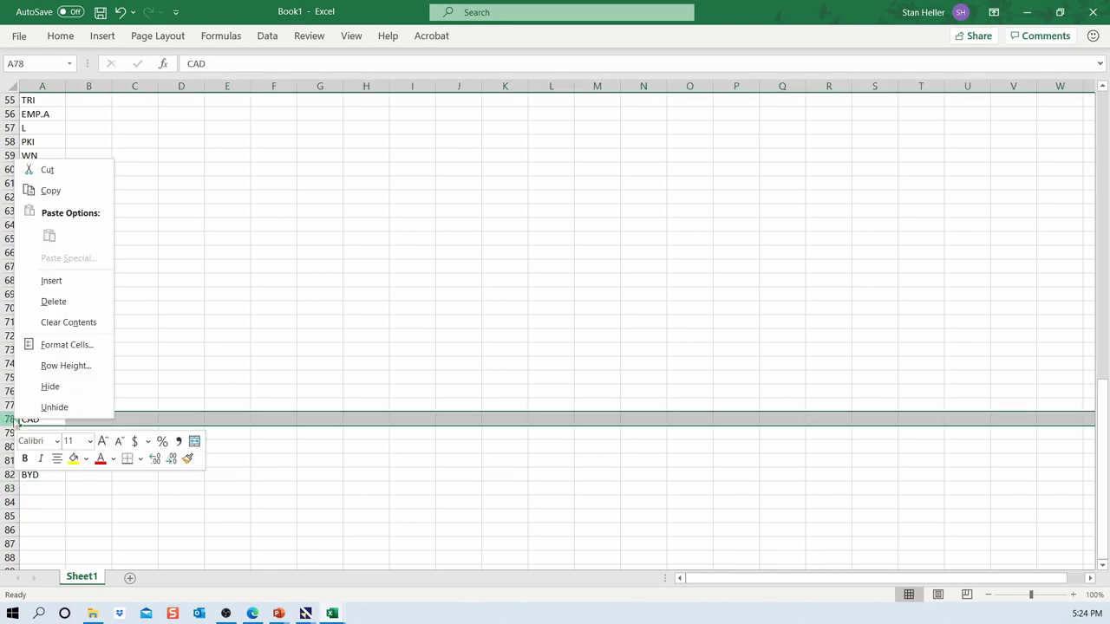
pyautogui.click(53, 301)
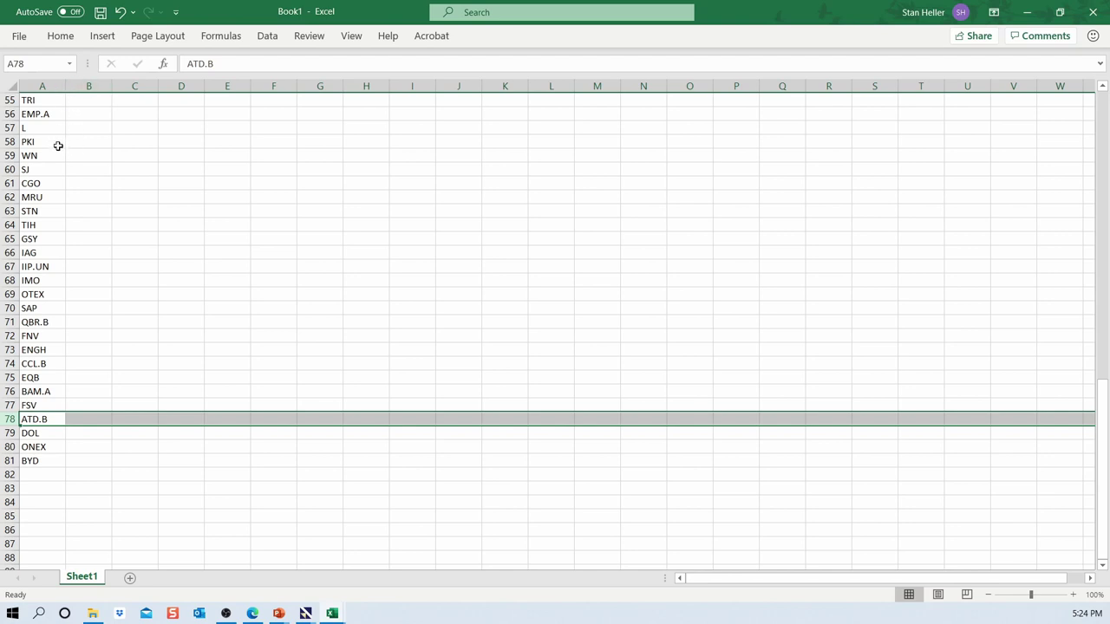
# Replace every ".un" with ".u" in the tickers in cells A1 through A81
pyautogui.moveTo(1107, 360); pyautogui.dragTo(1103, 223)
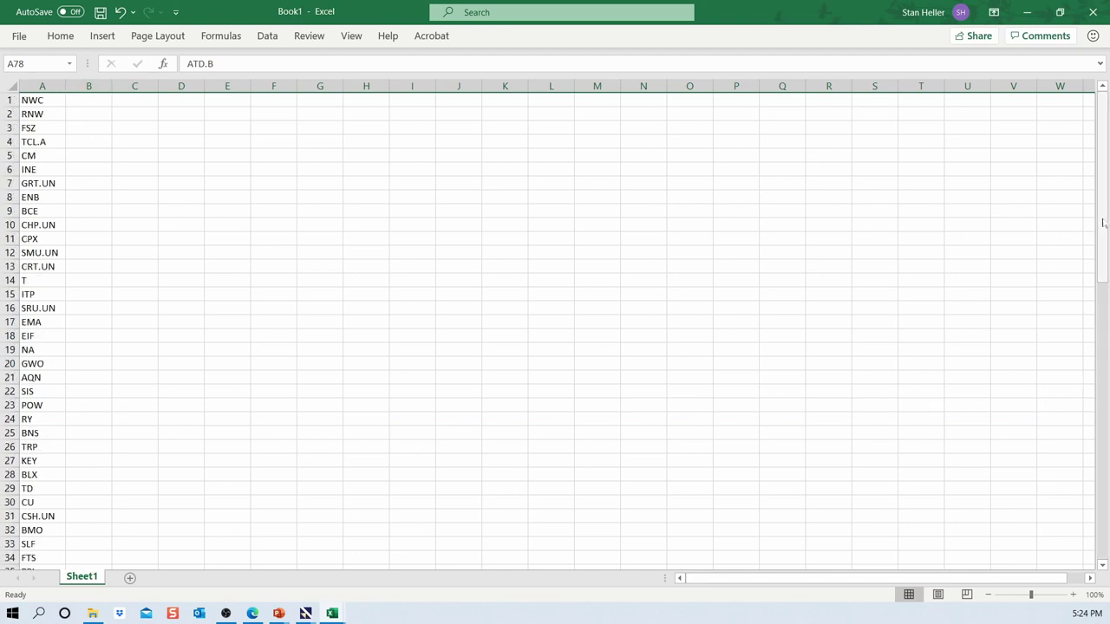
pyautogui.click(40, 100)
pyautogui.scroll(-13, 30, 466)
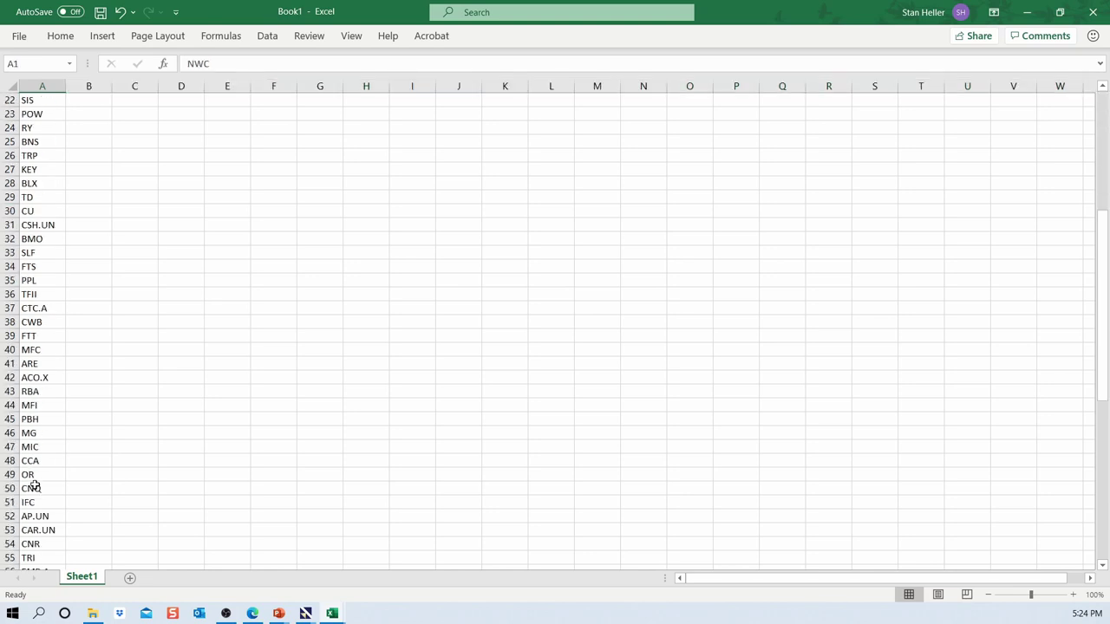
pyautogui.scroll(-4, 31, 496)
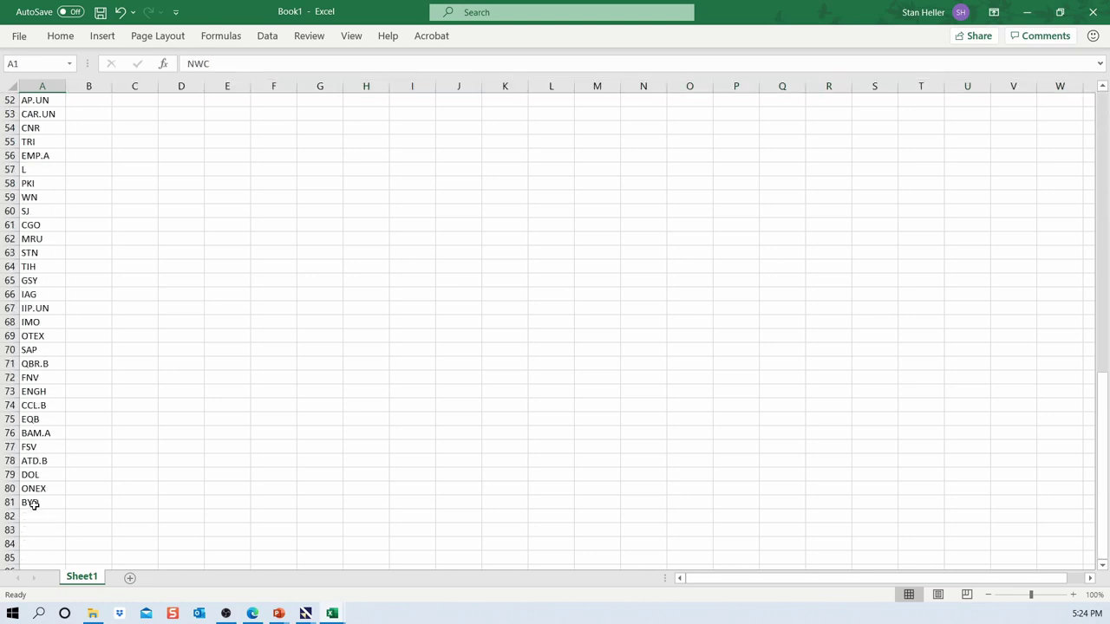
pyautogui.keyDown('shift'); pyautogui.click(31, 503); pyautogui.keyUp('shift')
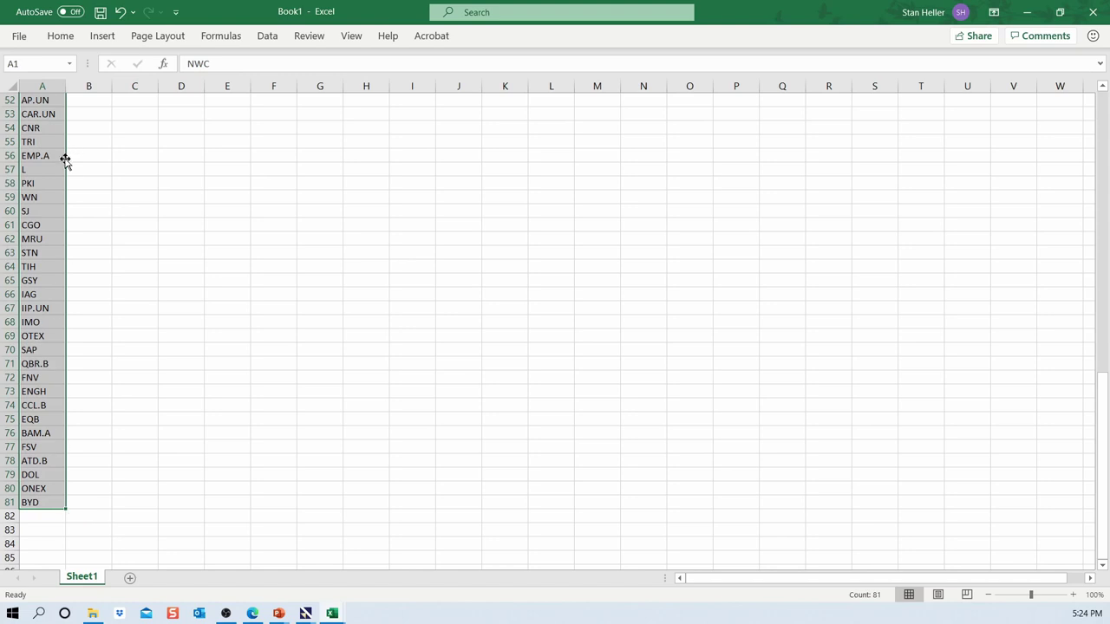
pyautogui.click(61, 36)
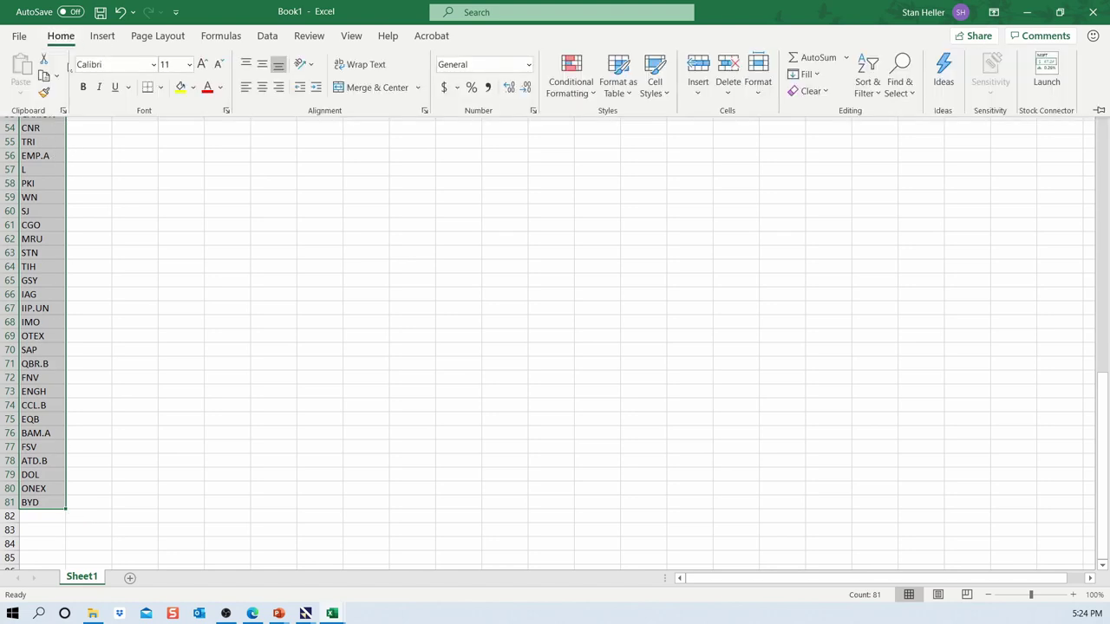
pyautogui.click(911, 91)
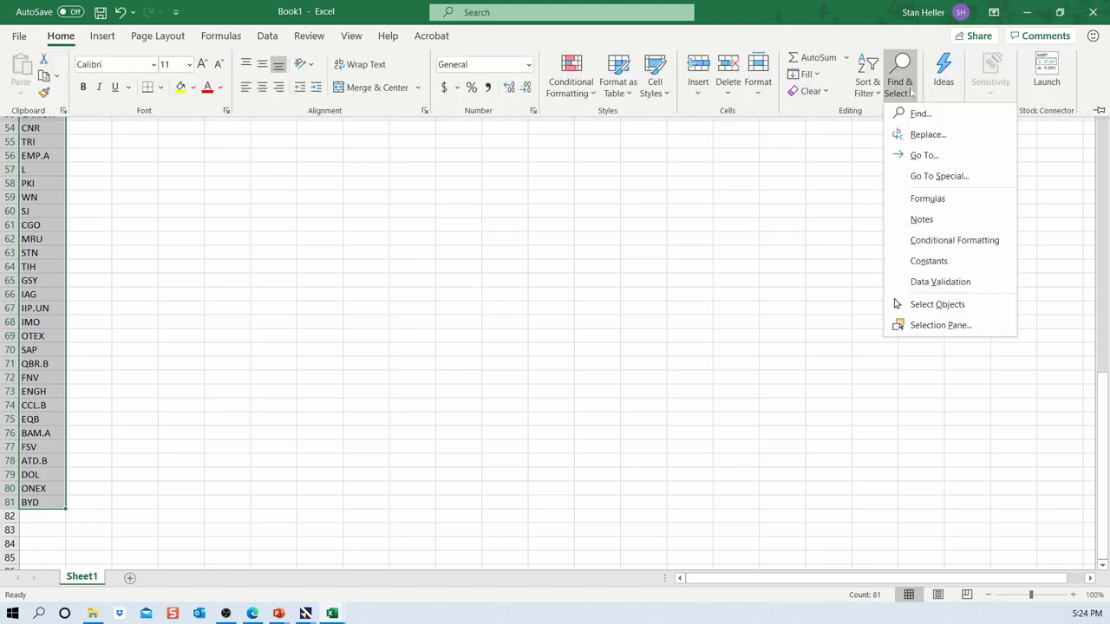
pyautogui.click(928, 134)
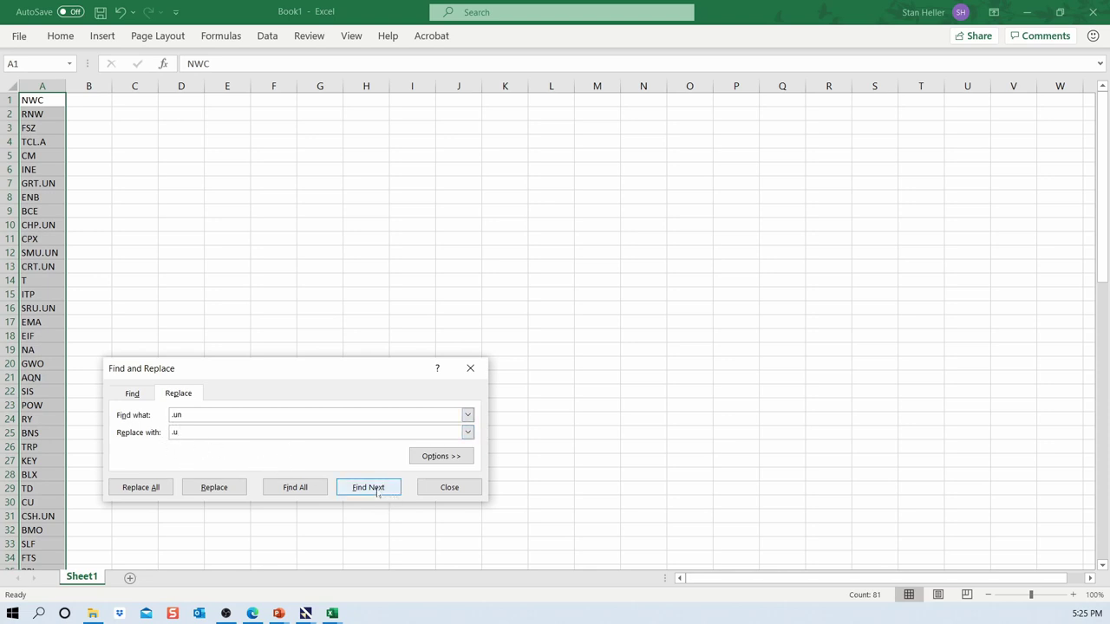
pyautogui.click(141, 493)
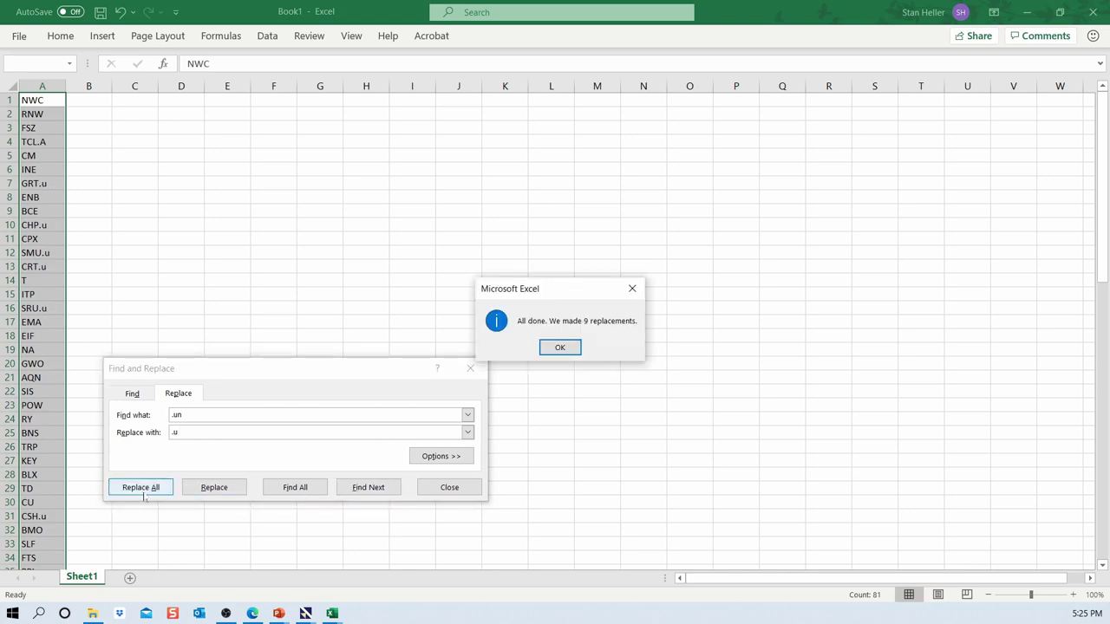
pyautogui.click(560, 348)
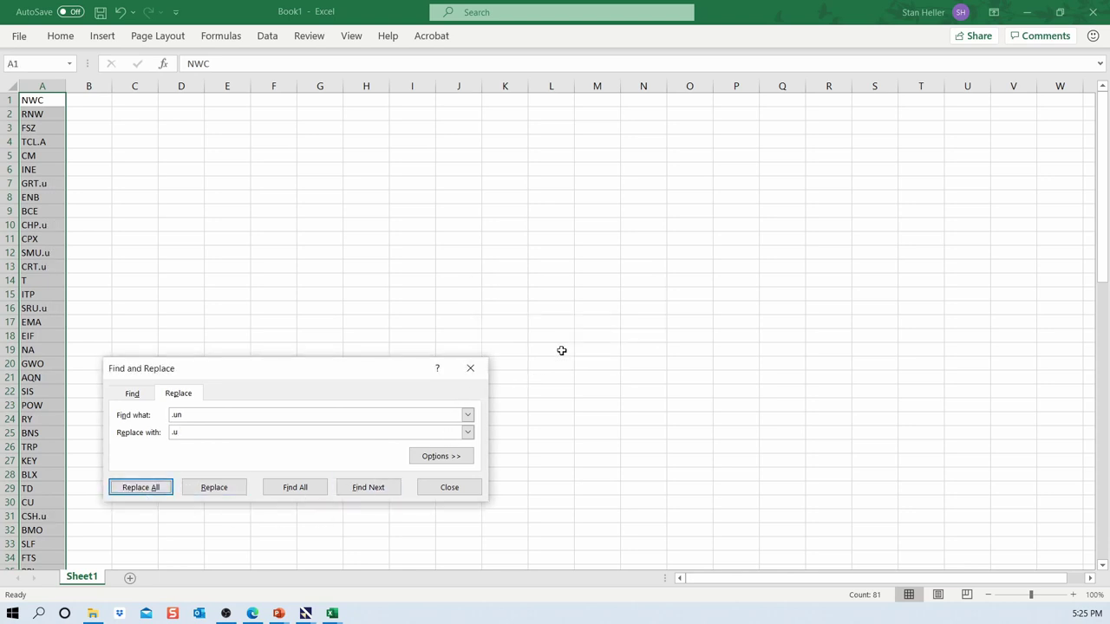
pyautogui.click(449, 488)
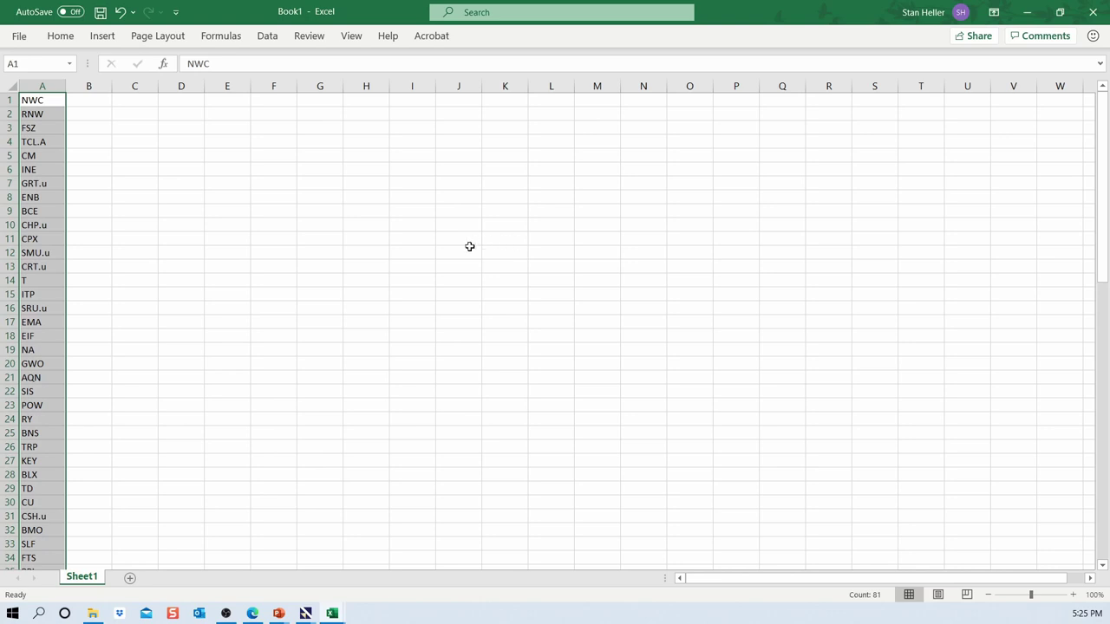
# Save the workbook in the Downloads folder as an Excel Workbook named CDZ Aristocrats
pyautogui.click(19, 37)
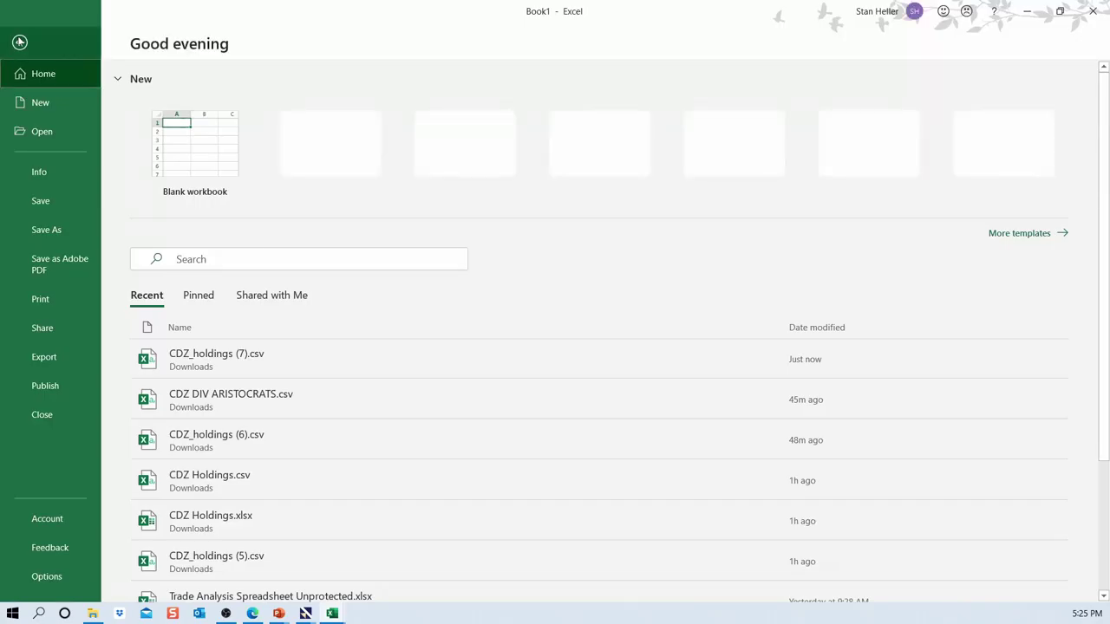
pyautogui.click(47, 230)
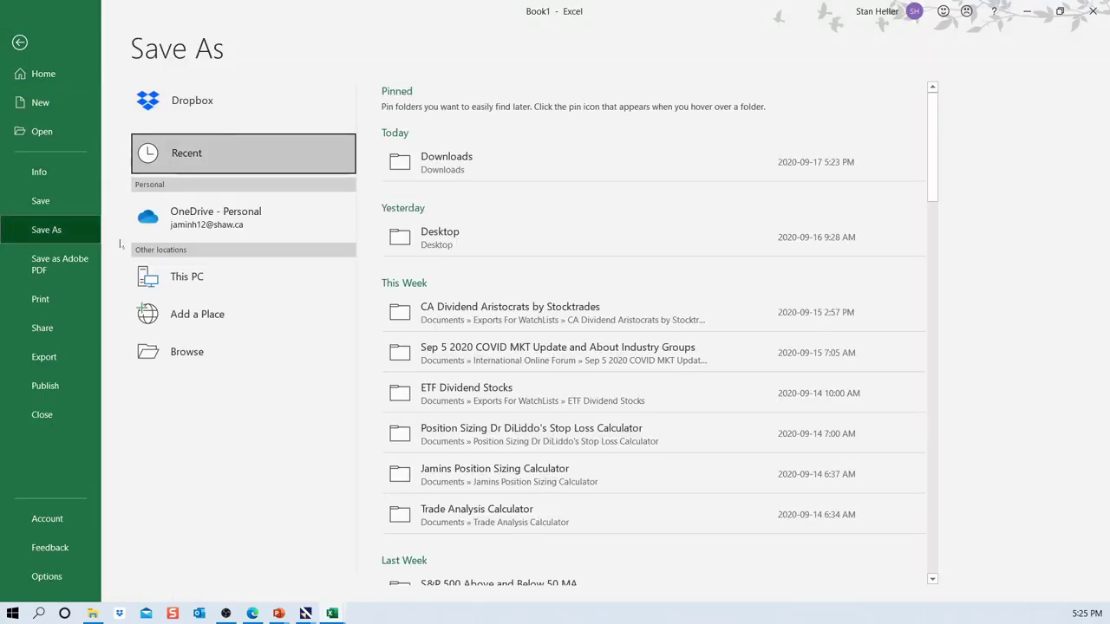
pyautogui.click(449, 170)
pyautogui.click(418, 170)
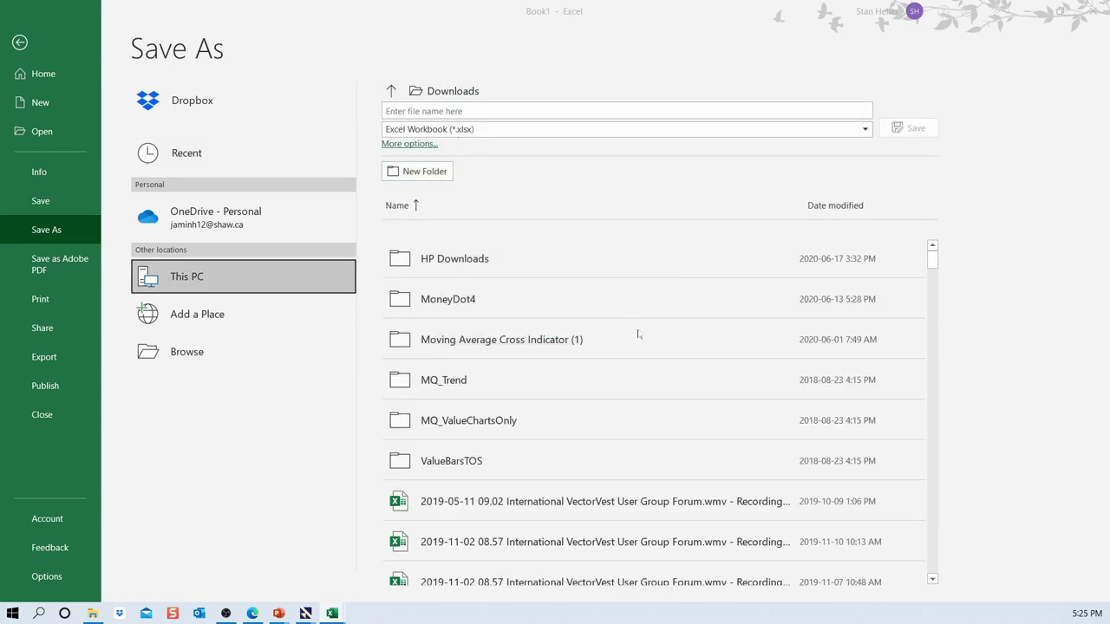
pyautogui.click(637, 330)
pyautogui.click(388, 110)
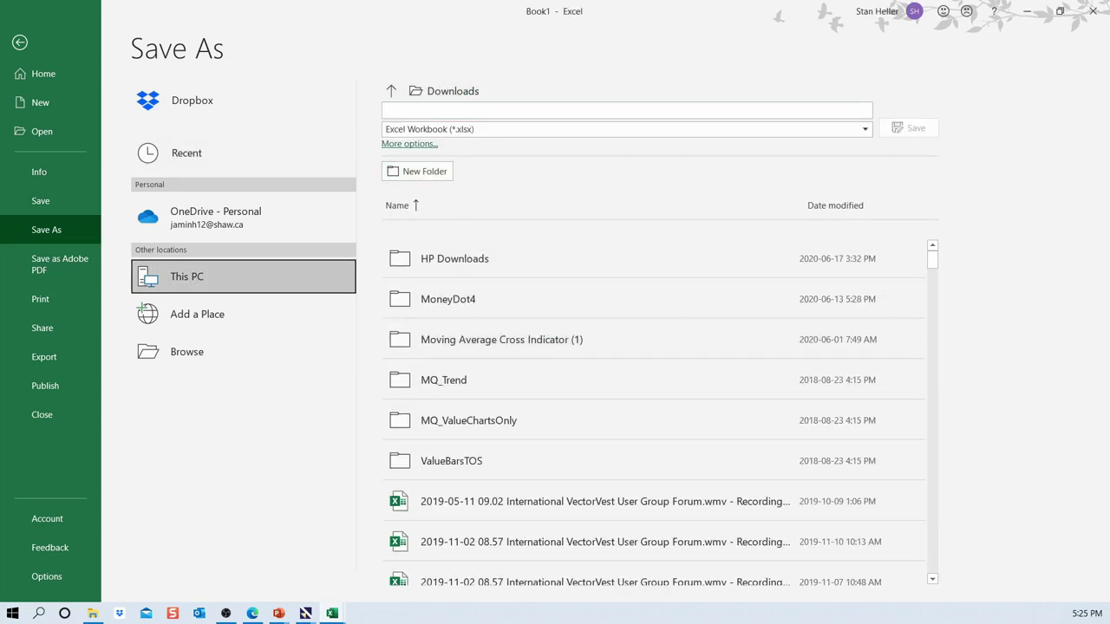
pyautogui.write('D')
pyautogui.press('BackSpace')
pyautogui.write('CDZ Aristocrats')
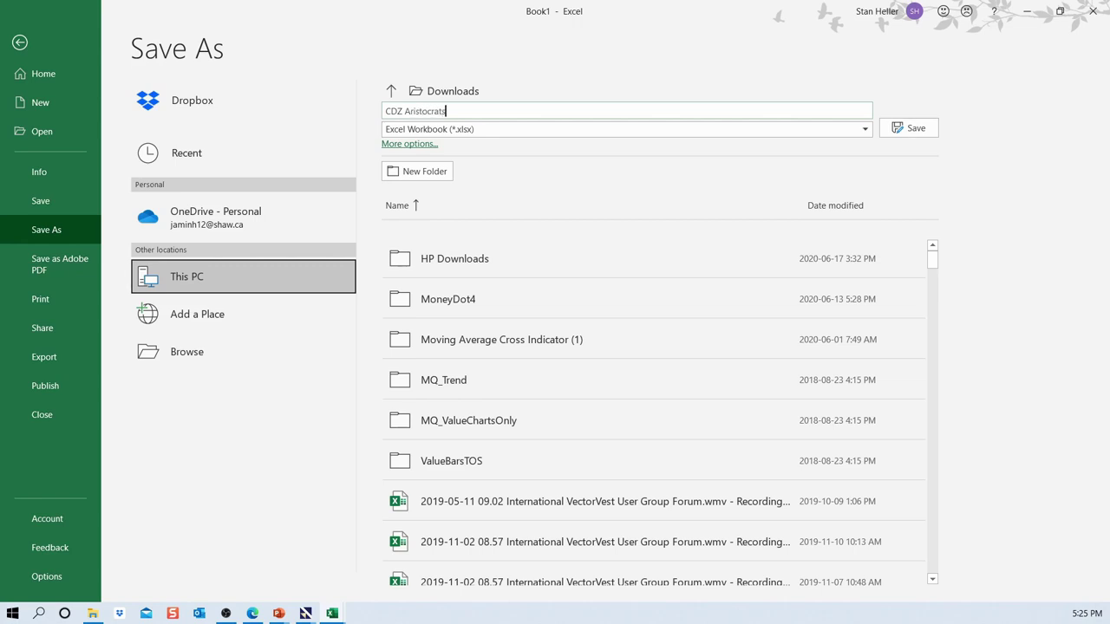
pyautogui.click(908, 129)
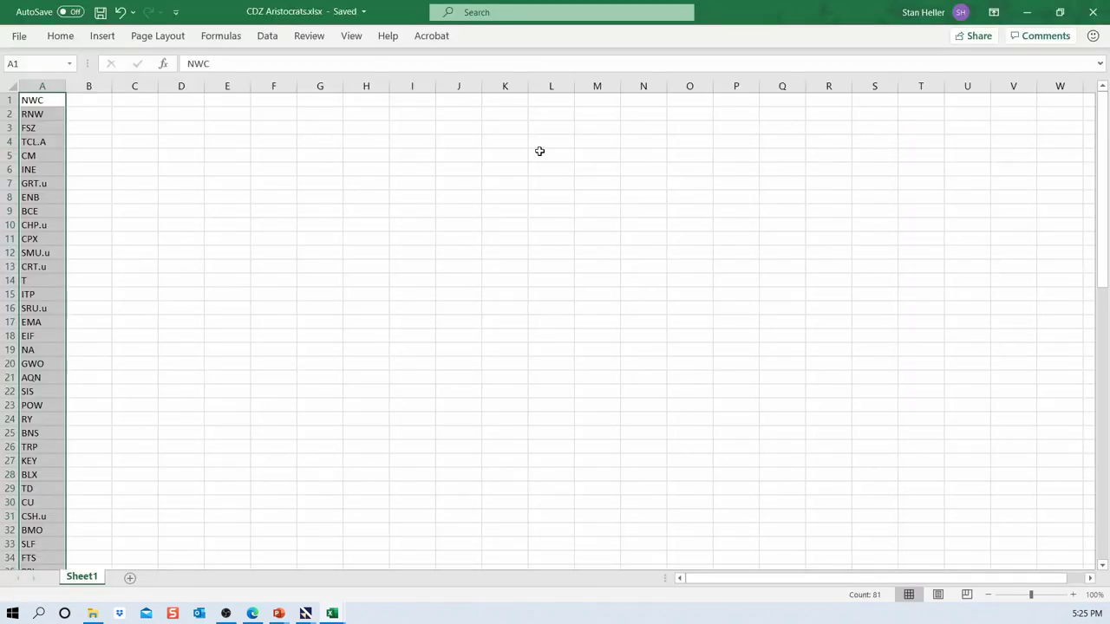
# Close both workbooks and the browser, and select the Dividend Aristocrats - CDZ group in VectorVest's watchlist viewer
pyautogui.click(1093, 18)
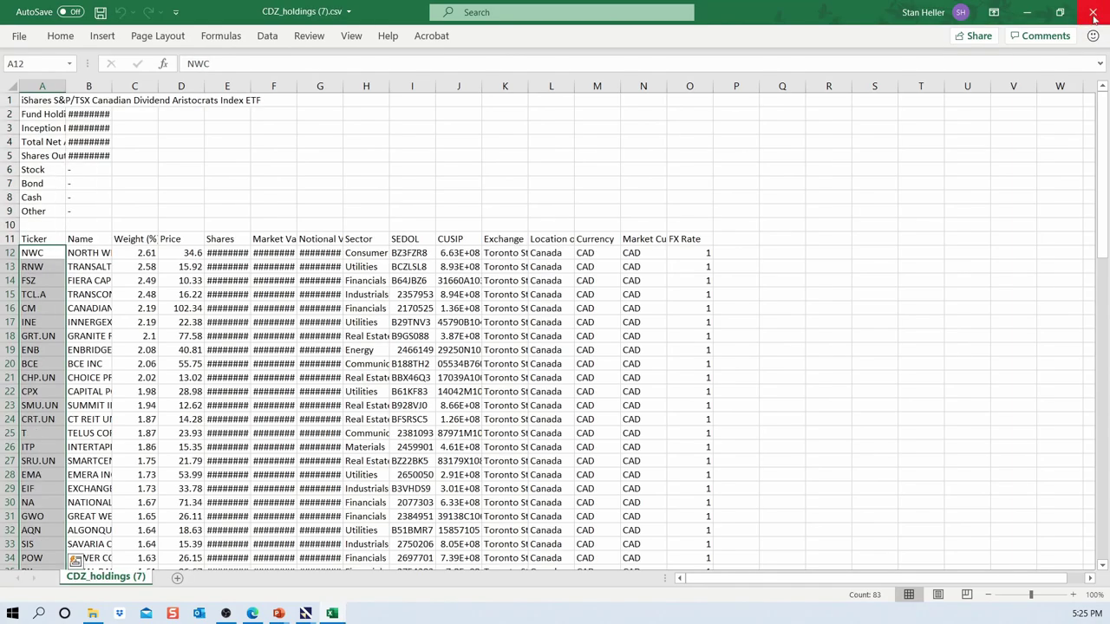
pyautogui.click(1093, 18)
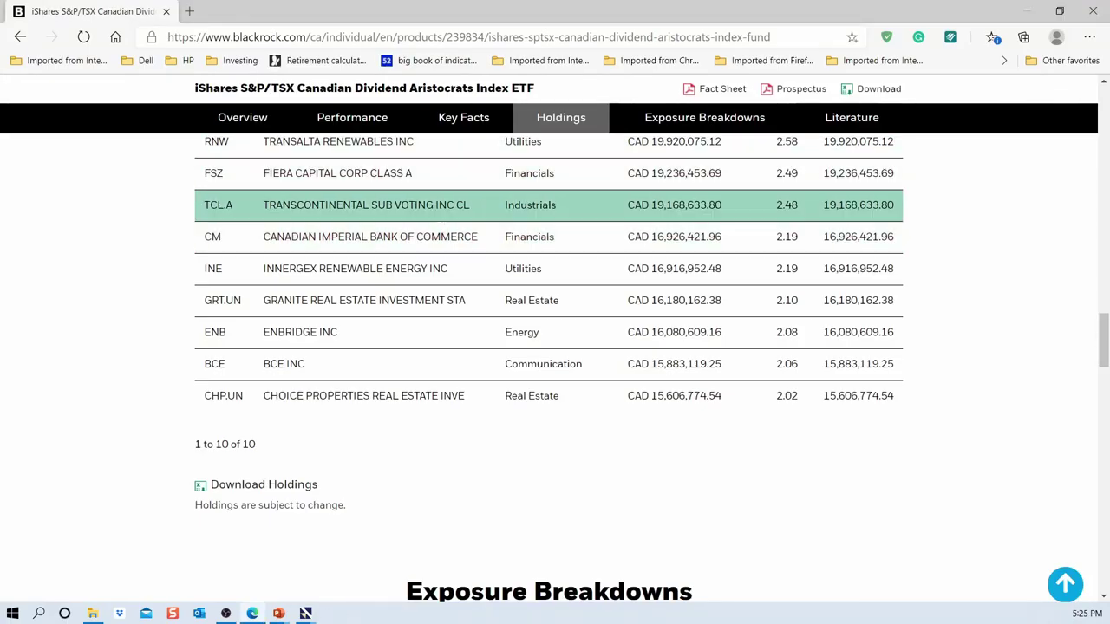
pyautogui.click(1092, 11)
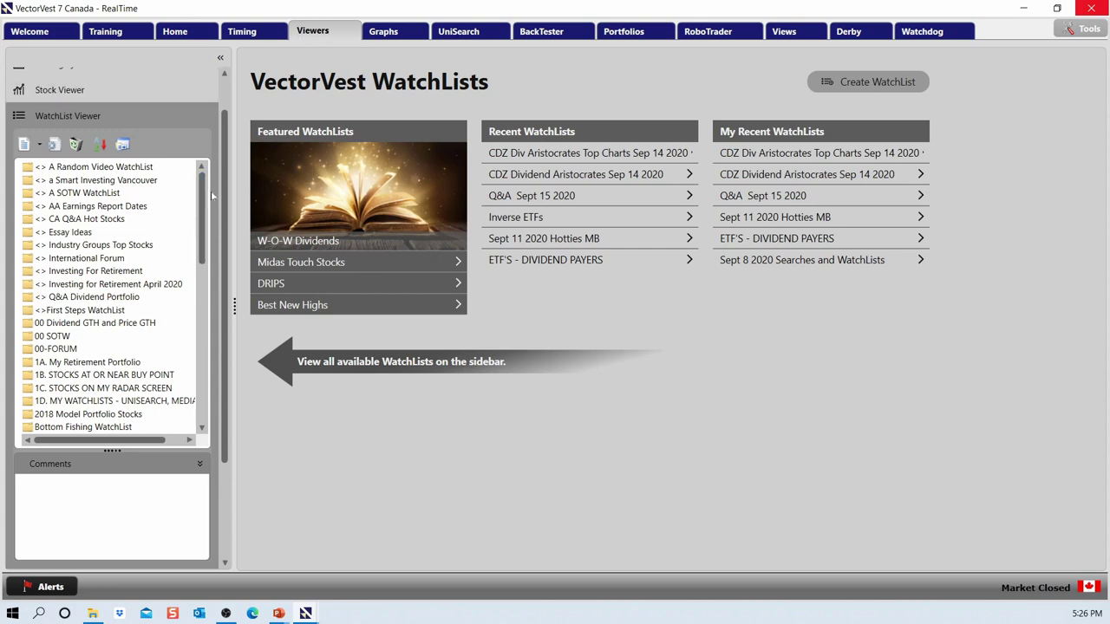
pyautogui.moveTo(201, 198); pyautogui.dragTo(201, 276)
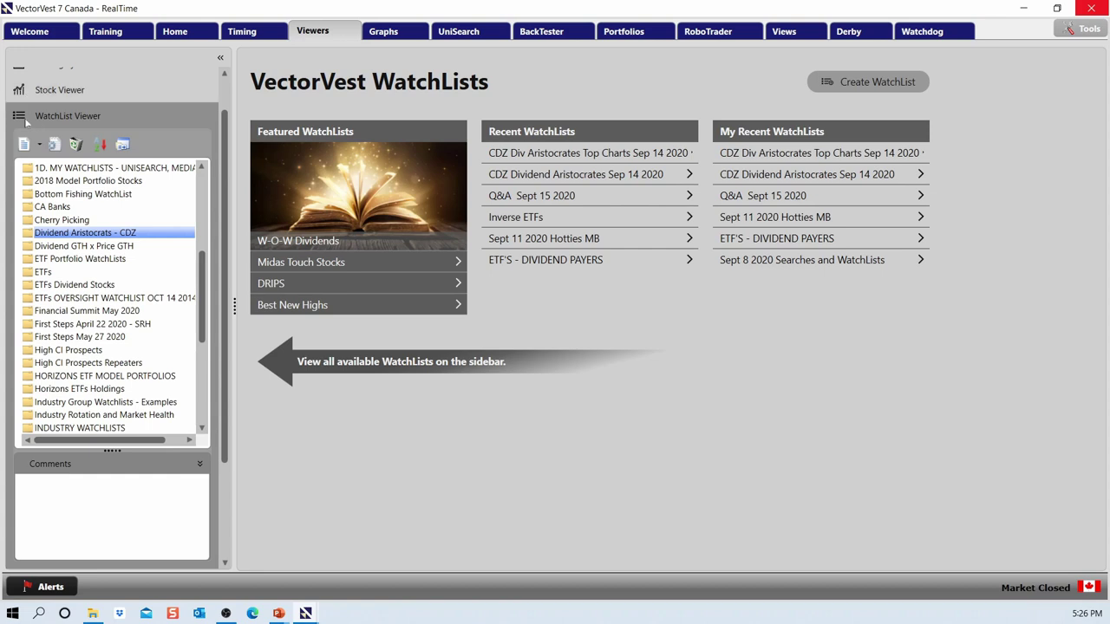
pyautogui.click(38, 147)
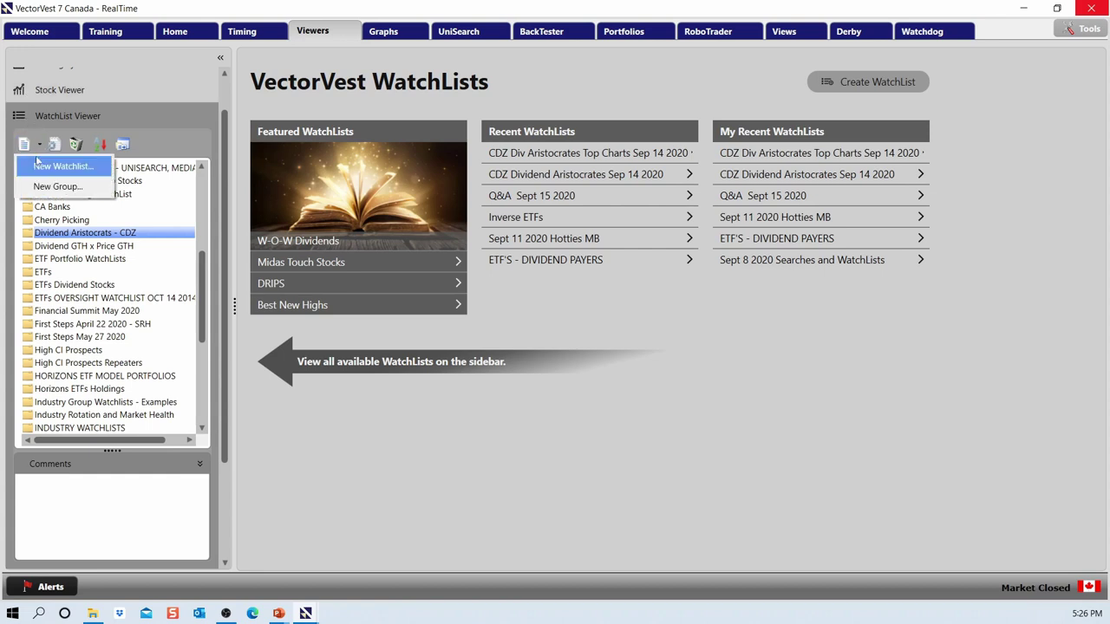
pyautogui.click(48, 188)
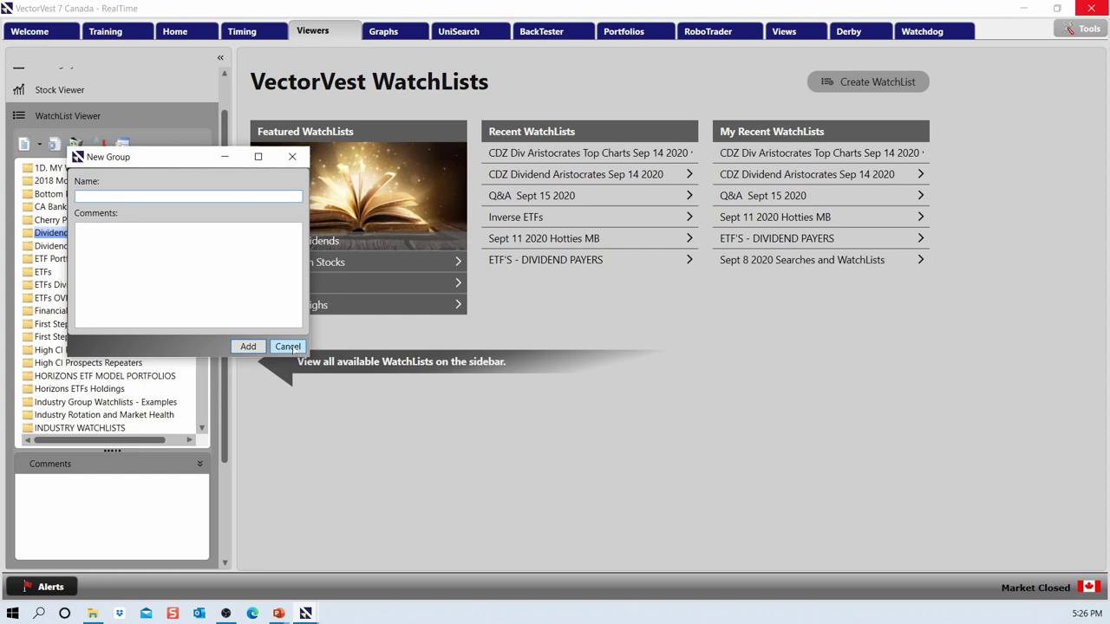
pyautogui.click(288, 346)
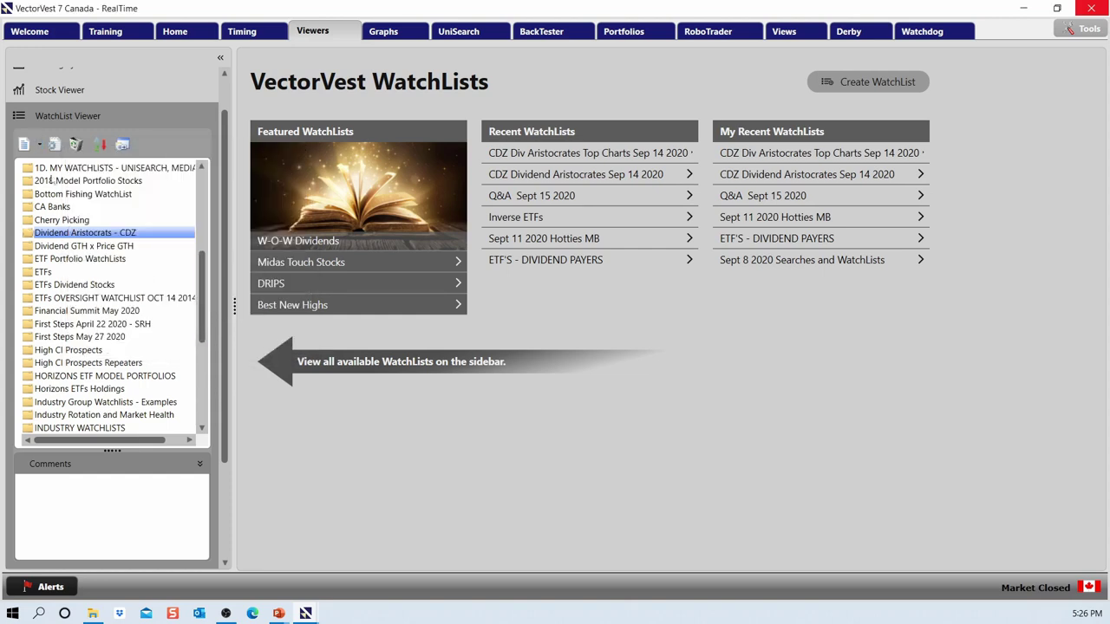
# Add a new watchlist named CDZ DIV Aristocrats to the Dividend Aristocrats - CDZ group
pyautogui.click(39, 145)
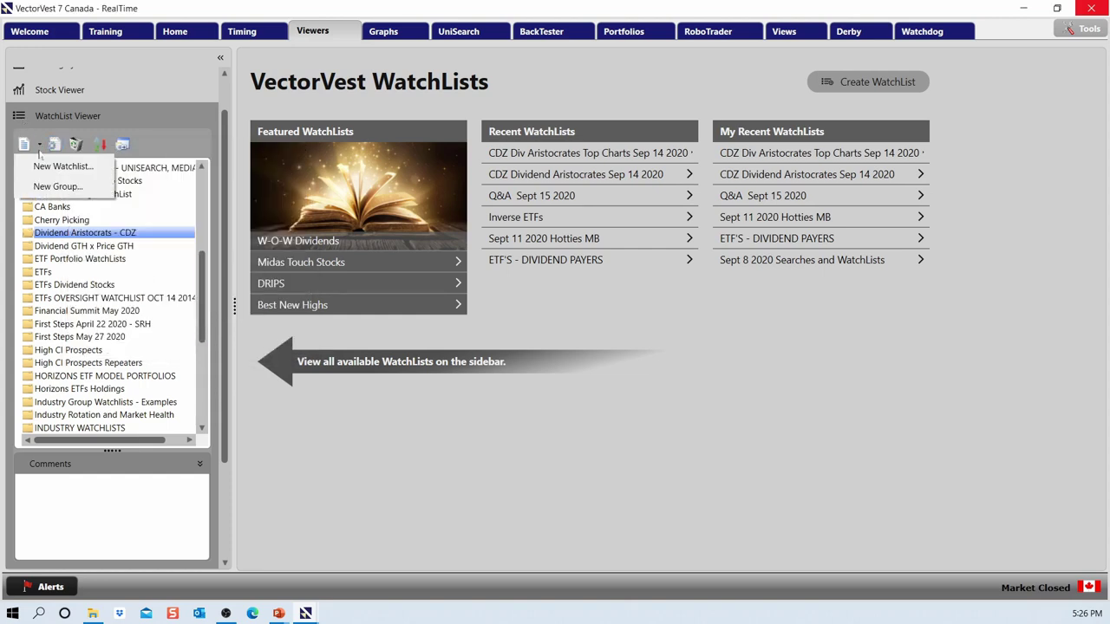
pyautogui.click(48, 166)
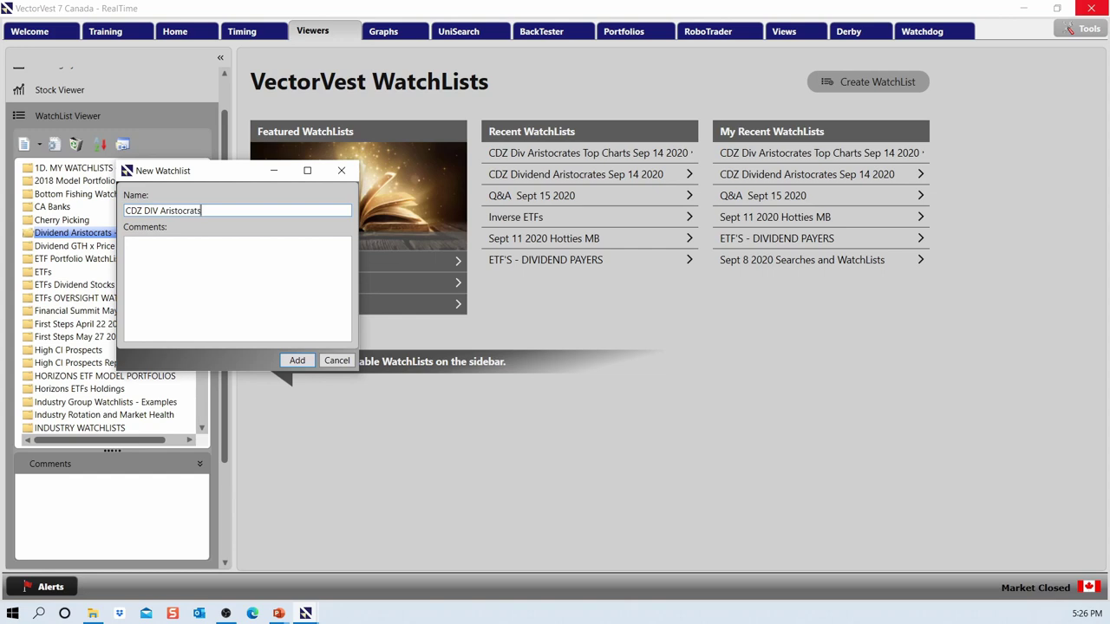
pyautogui.click(299, 361)
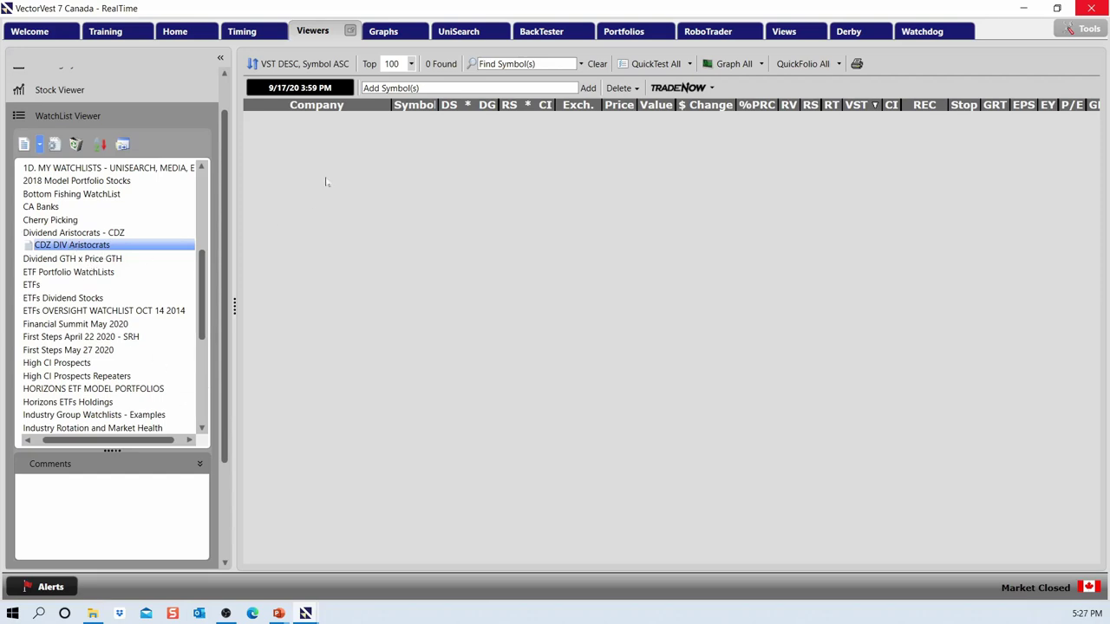
pyautogui.click(369, 87)
pyautogui.write('TD,')
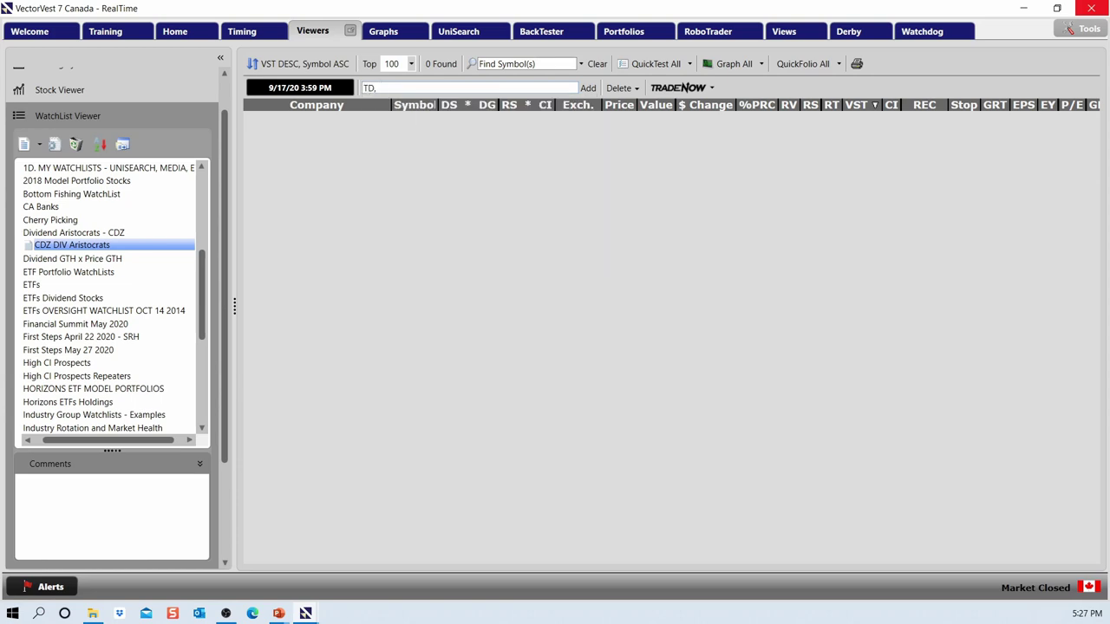
pyautogui.write(' RY')
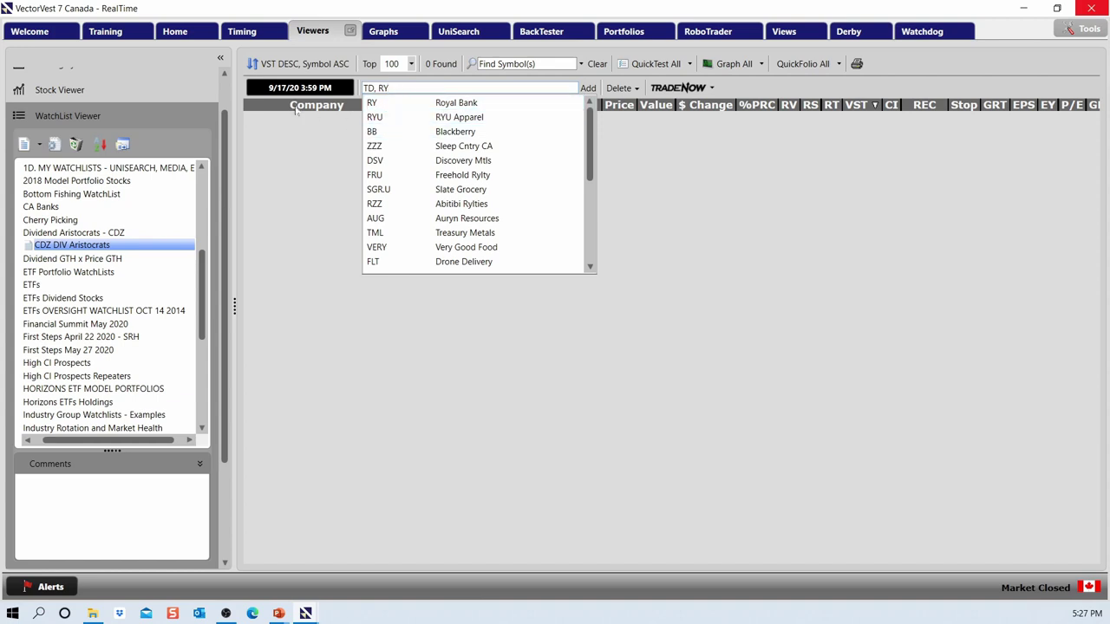
pyautogui.press('BackSpace')
pyautogui.press('BackSpace')
pyautogui.press('BackSpace')
pyautogui.press('BackSpace')
pyautogui.press('BackSpace')
pyautogui.press('BackSpace')
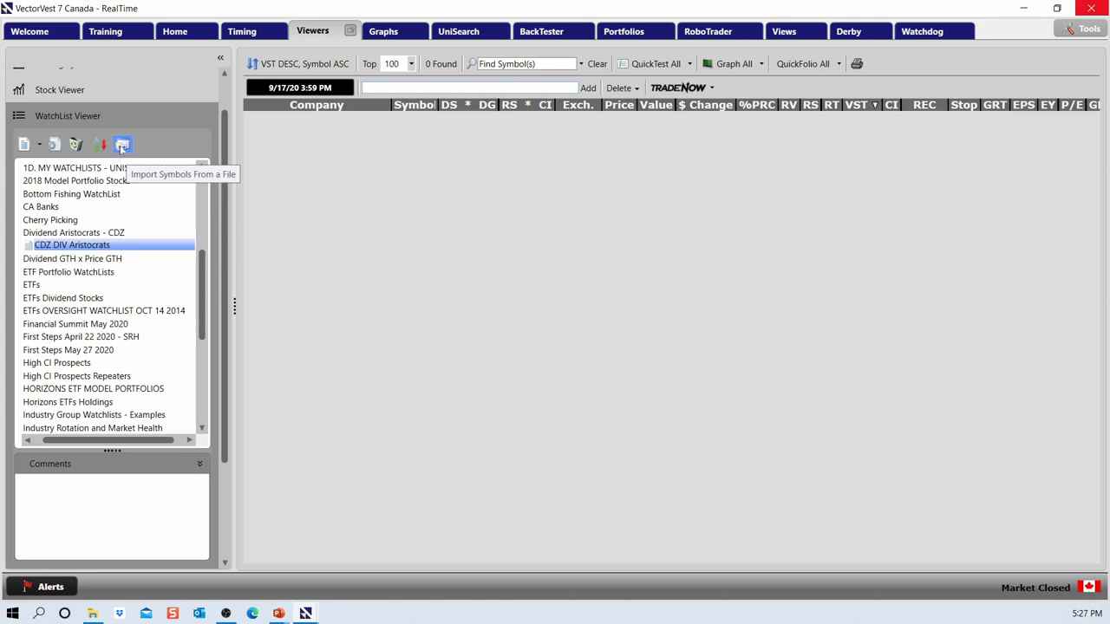
# Try to import symbols into the watchlist from CDZ_holdings (7).csv in the Downloads folder, and dismiss the import options
pyautogui.click(122, 146)
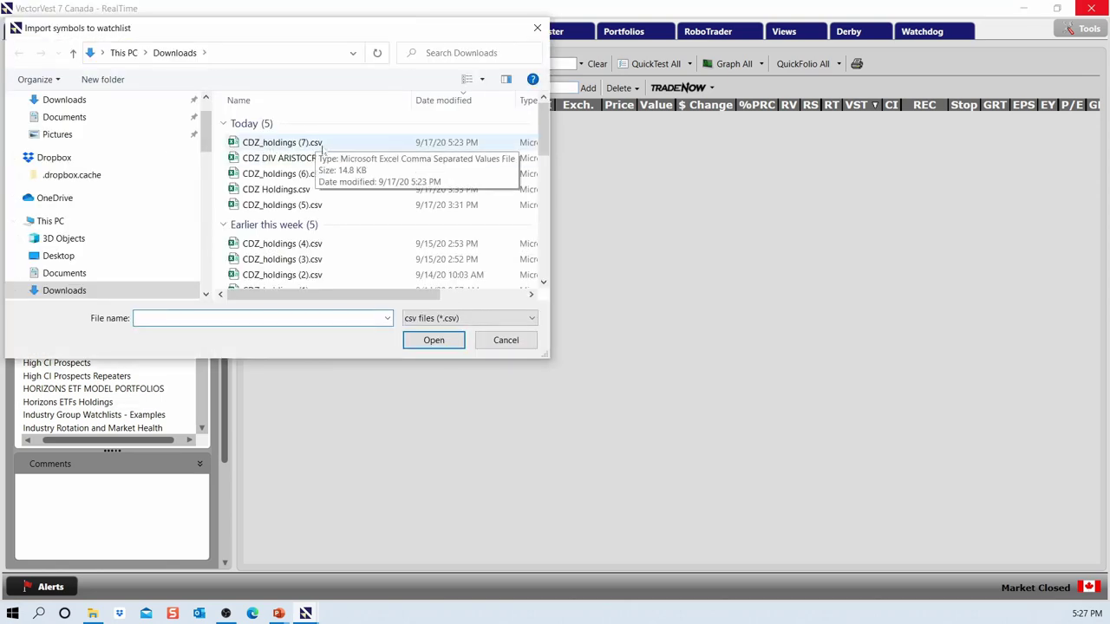
pyautogui.click(294, 144)
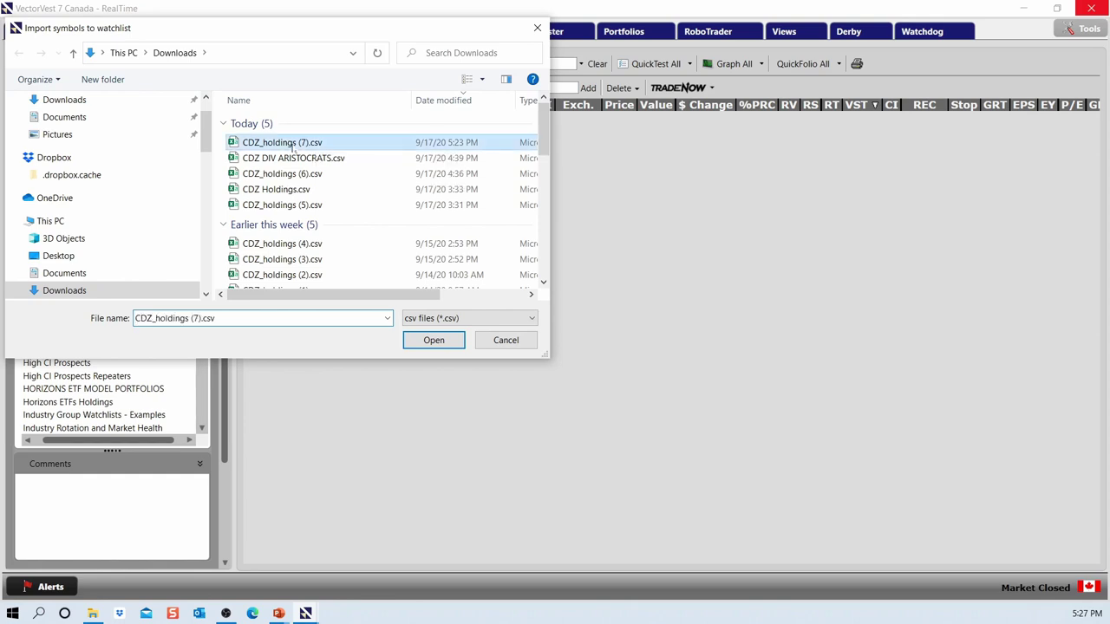
pyautogui.click(448, 342)
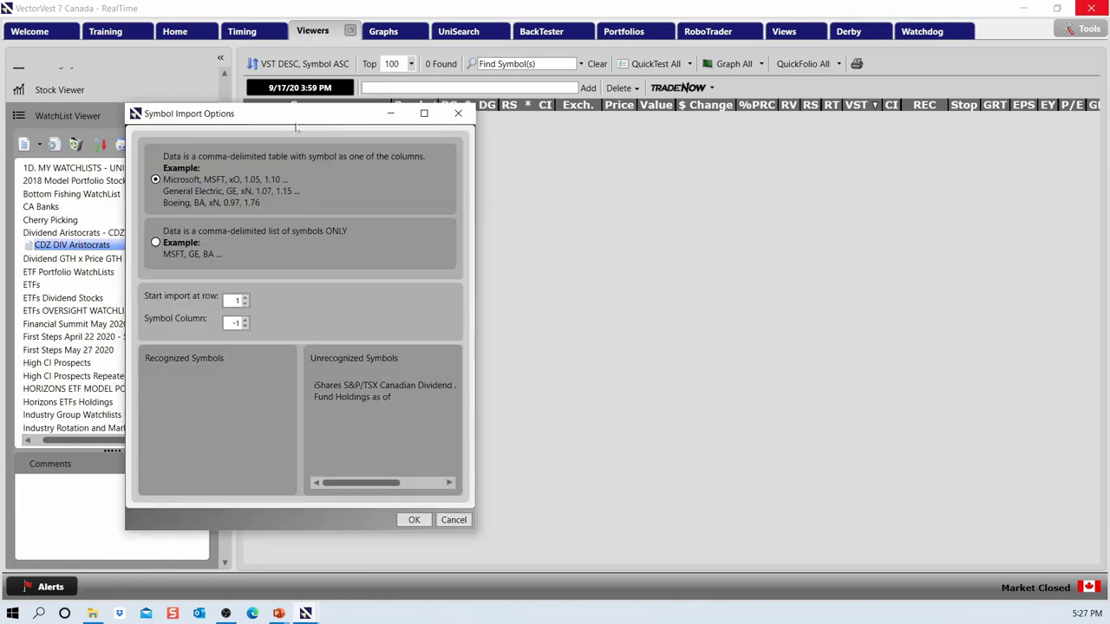
pyautogui.click(458, 113)
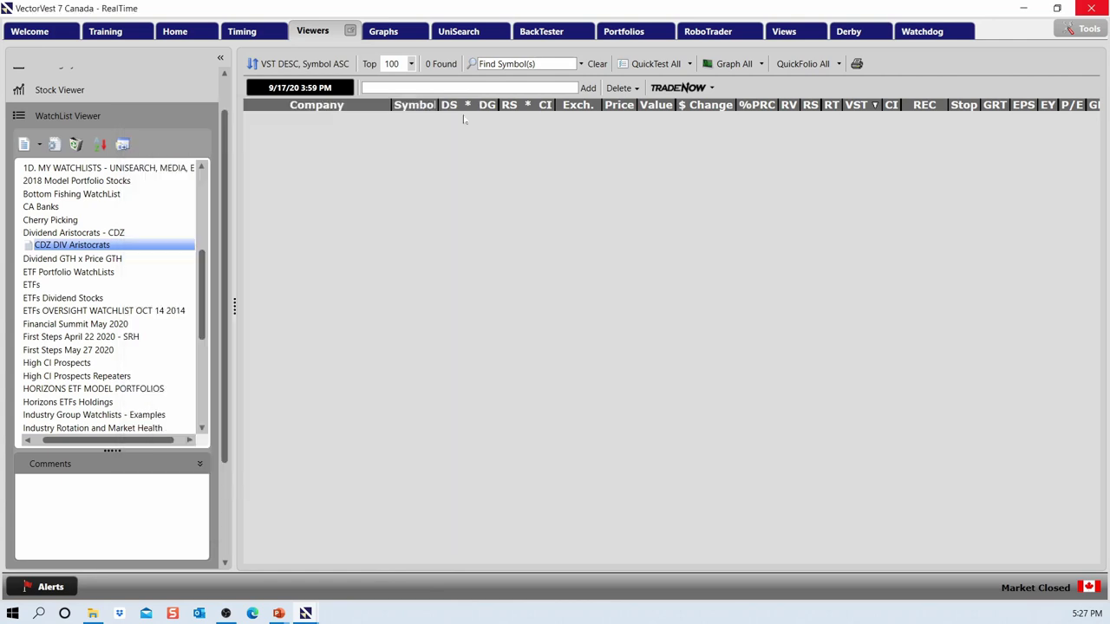
# Import the symbols from CDZ DIV ARISTOCRATS.csv in the Downloads folder into the CDZ DIV Aristocrats watchlist
pyautogui.click(122, 145)
pyautogui.click(300, 159)
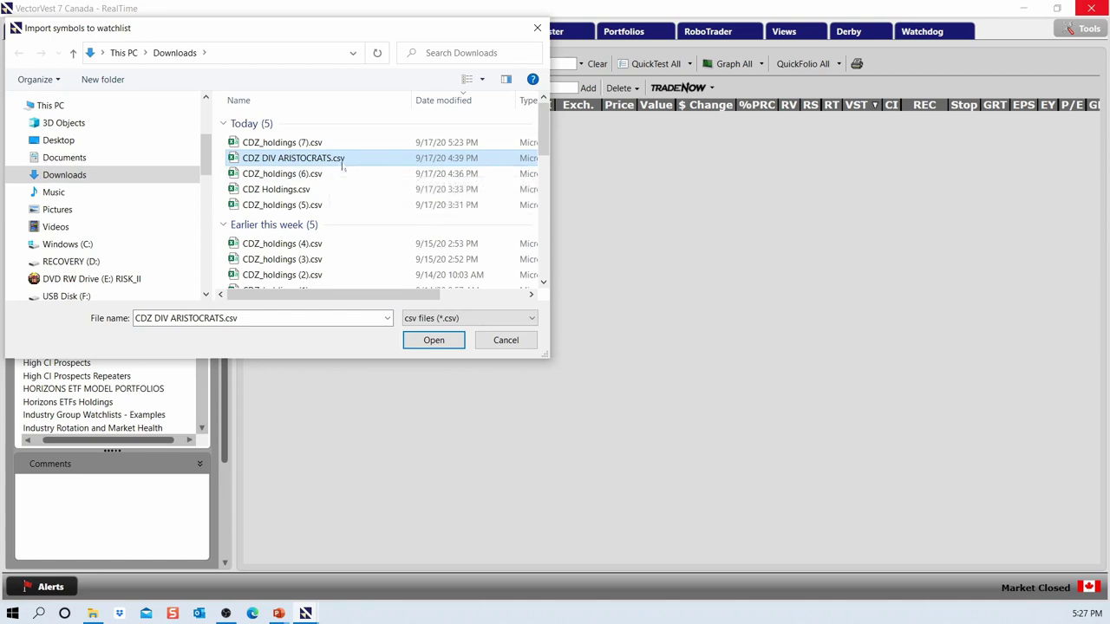
pyautogui.click(450, 340)
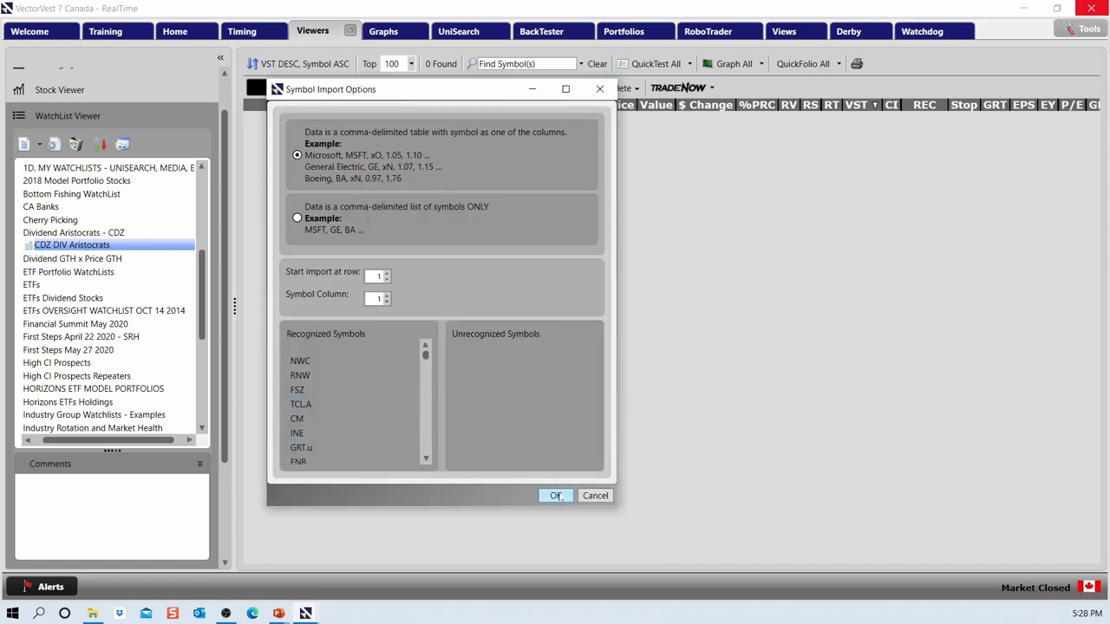
pyautogui.click(556, 496)
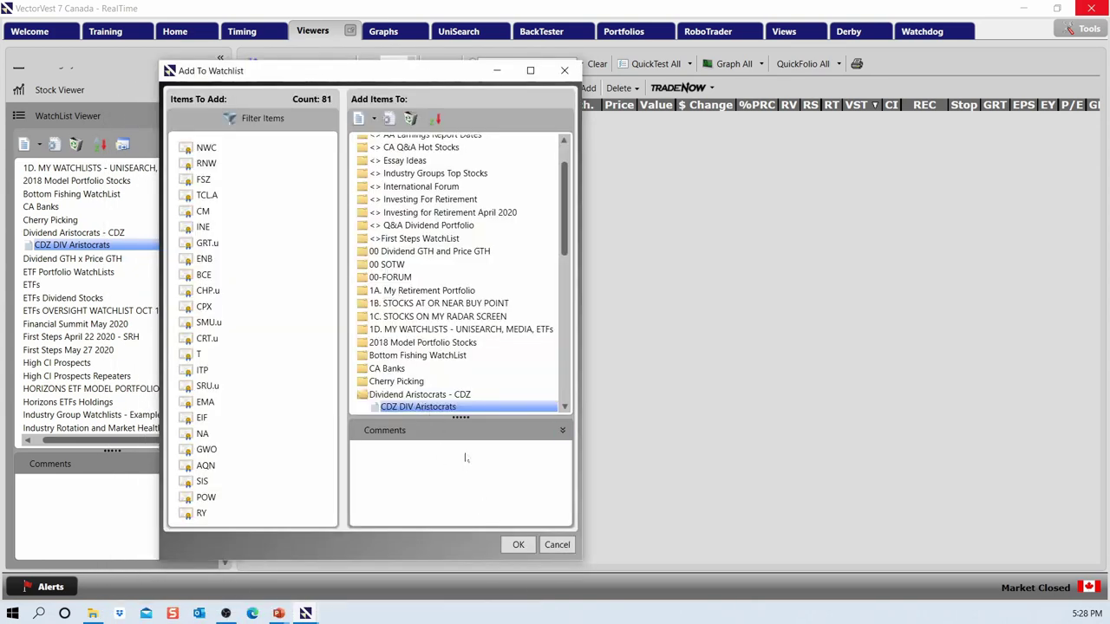
pyautogui.click(525, 549)
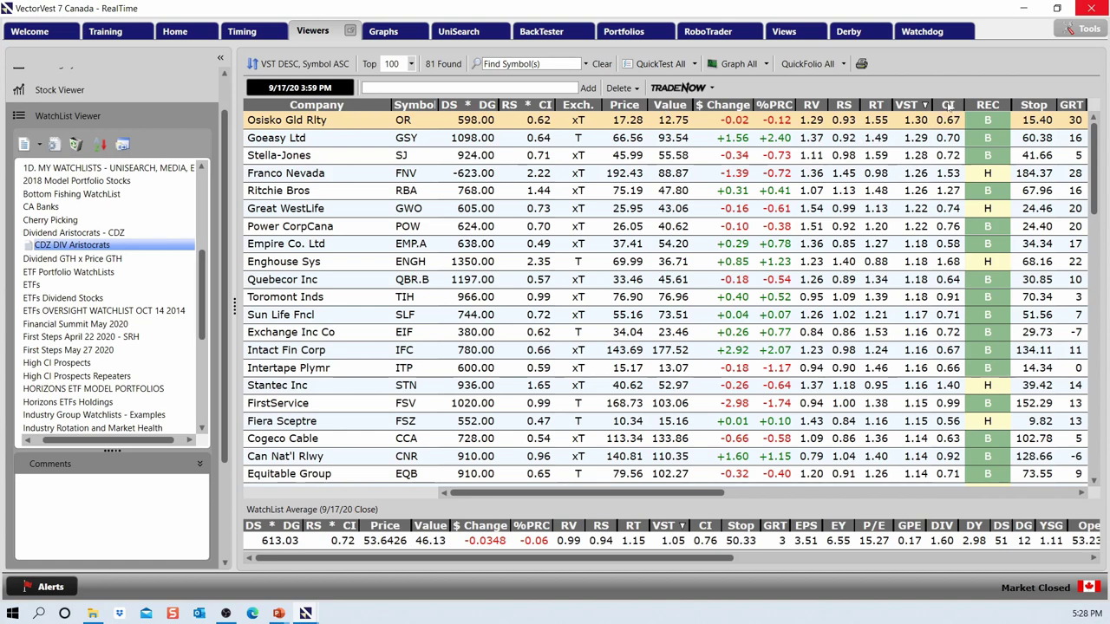
# Sort the watchlist by CI in descending order and graph all its stocks in a maximized window over five years
pyautogui.click(949, 105)
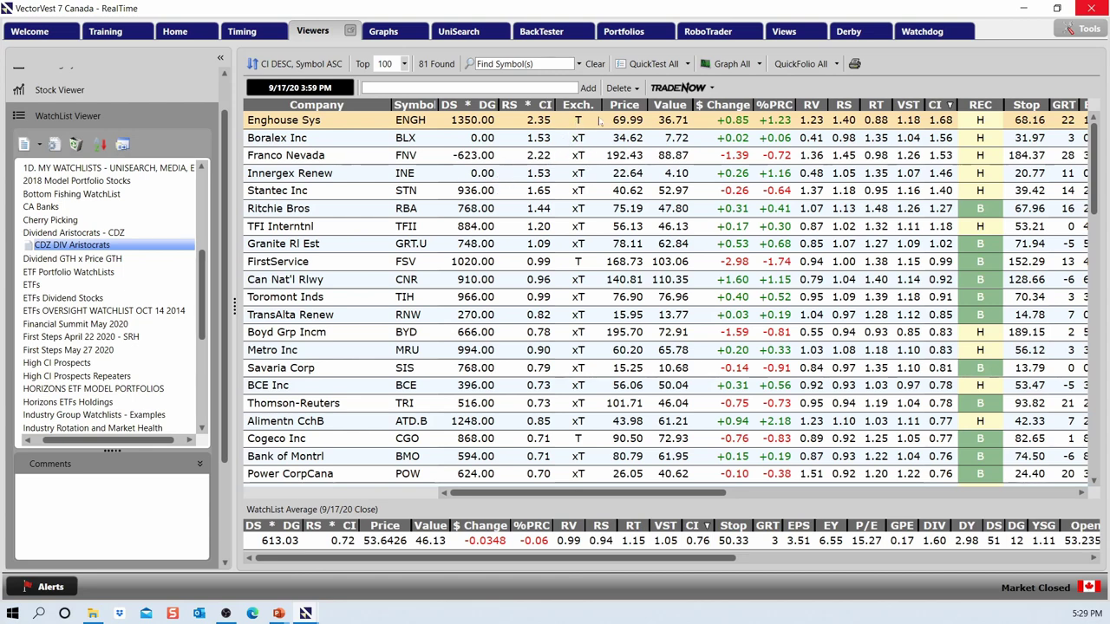
pyautogui.click(731, 64)
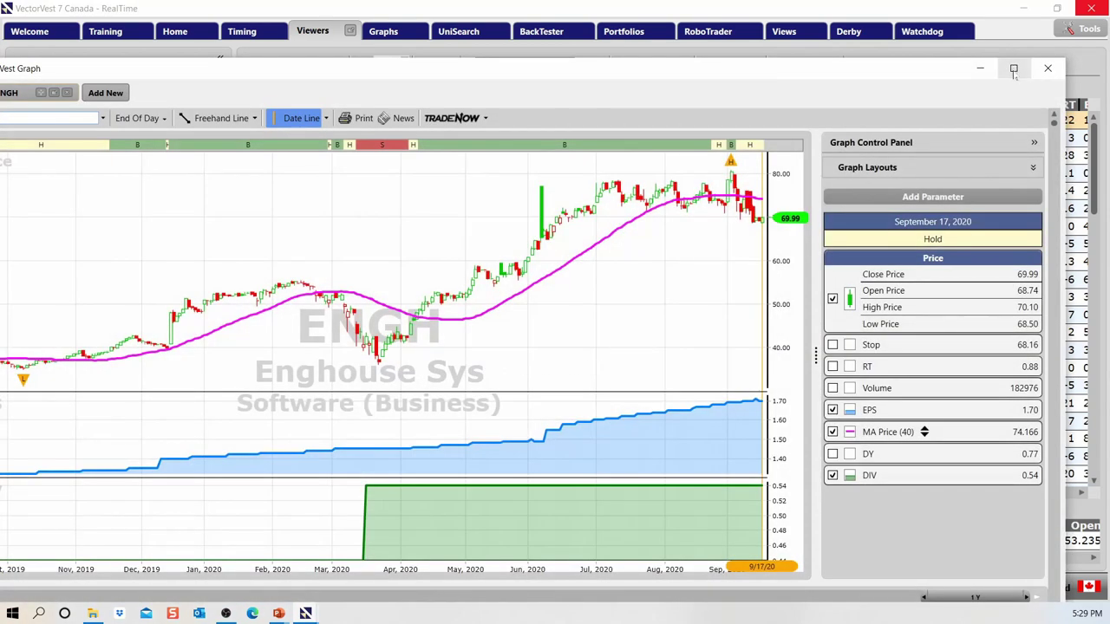
pyautogui.click(1013, 67)
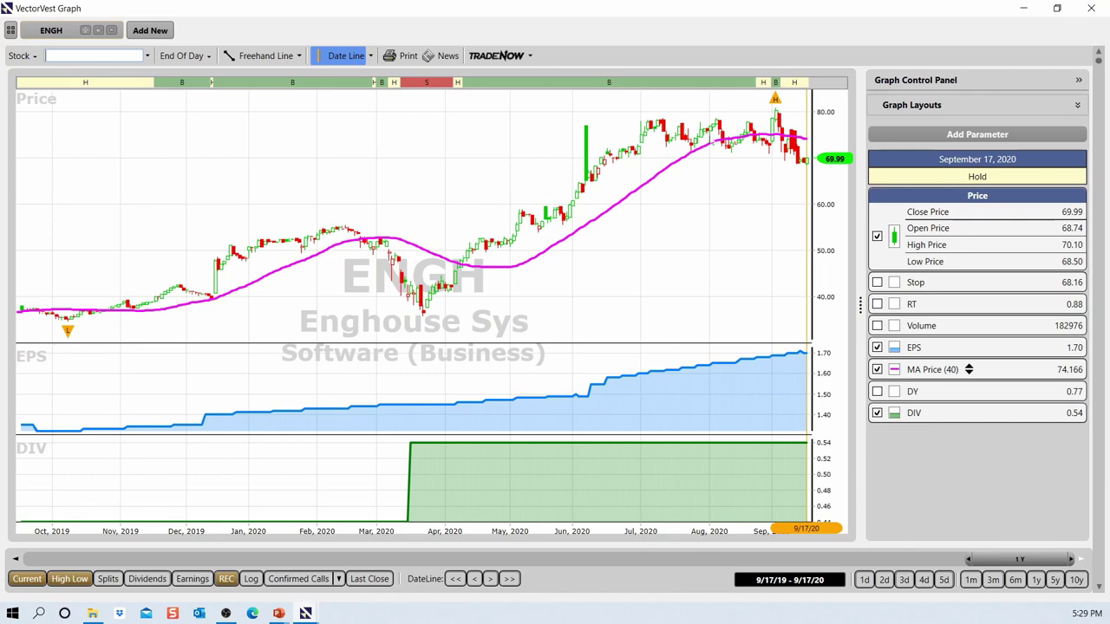
pyautogui.click(1053, 580)
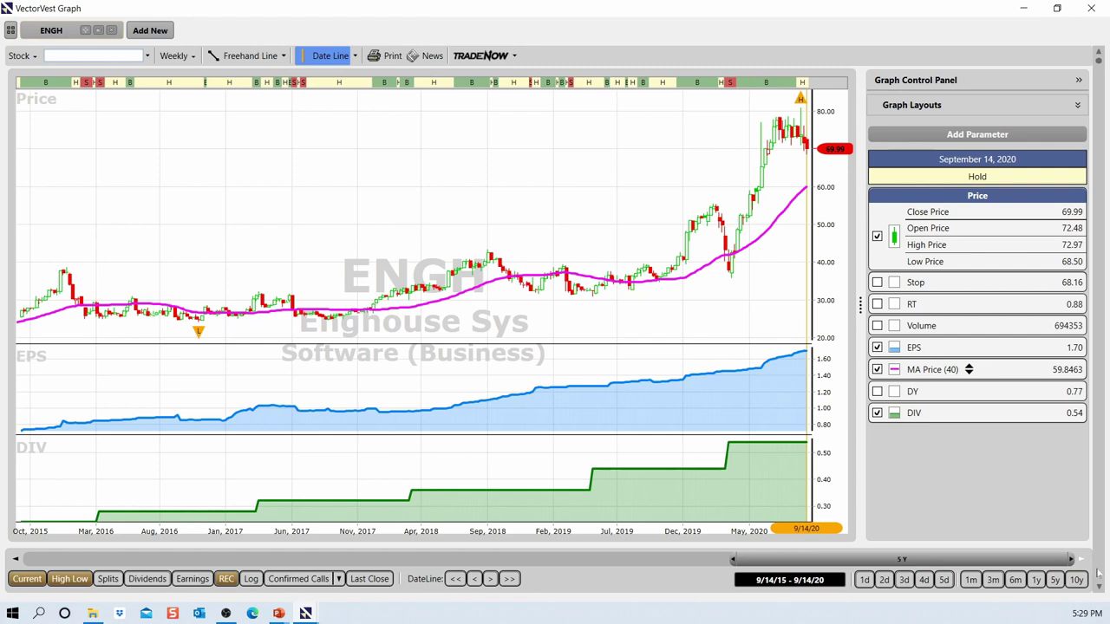
# Examine the five-year price, EPS and dividend graphs of the stocks from BLX through FSV, and close the graph window
pyautogui.click(1096, 573)
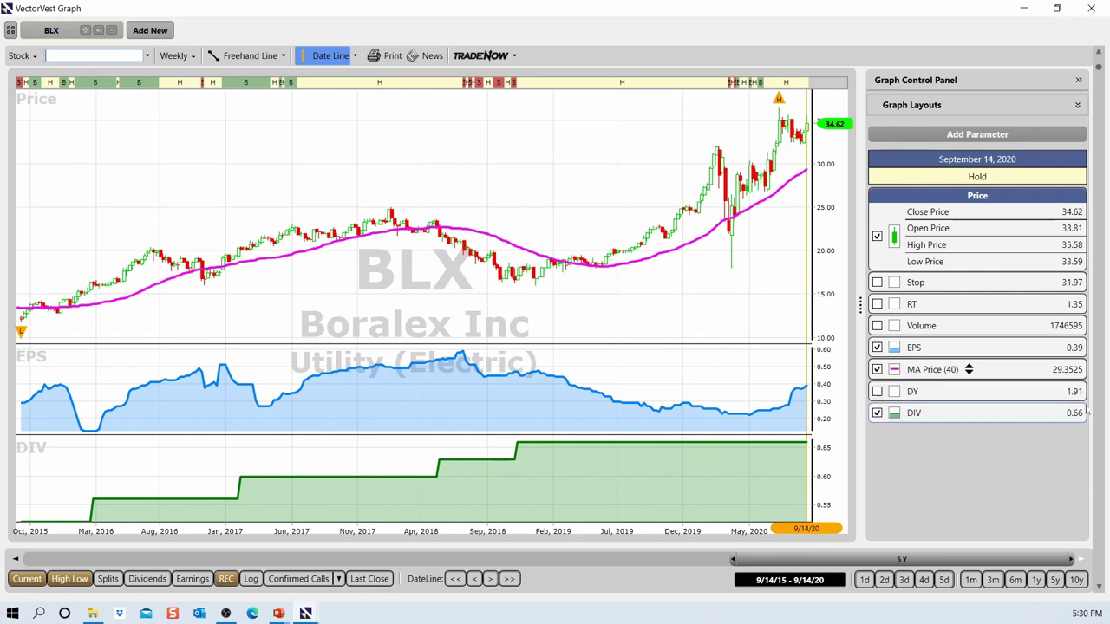
pyautogui.press('Down')
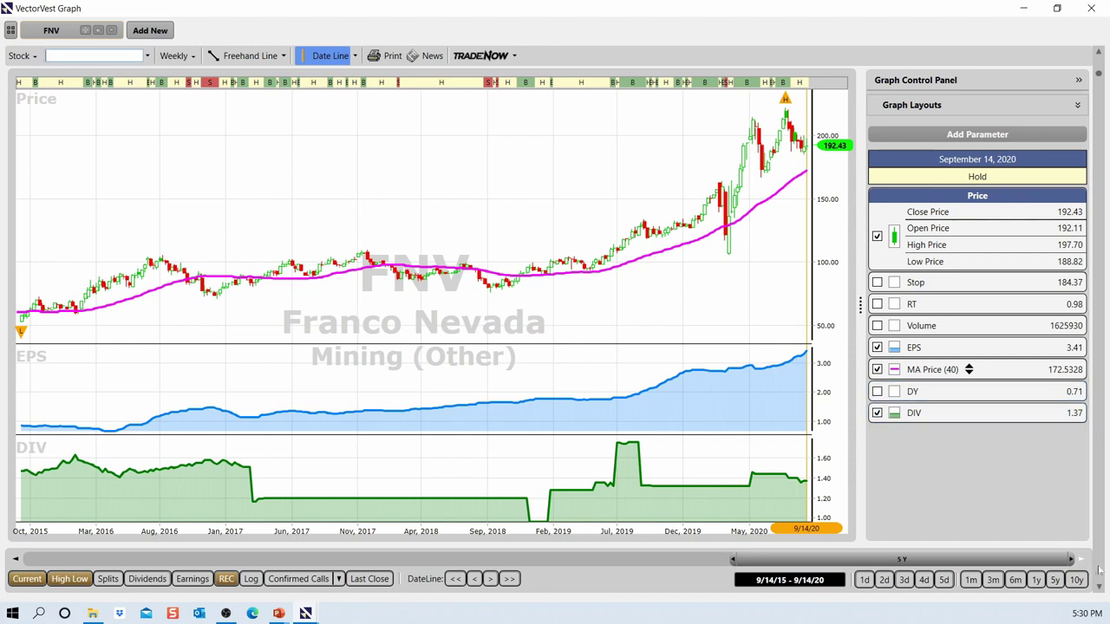
pyautogui.press('Down')
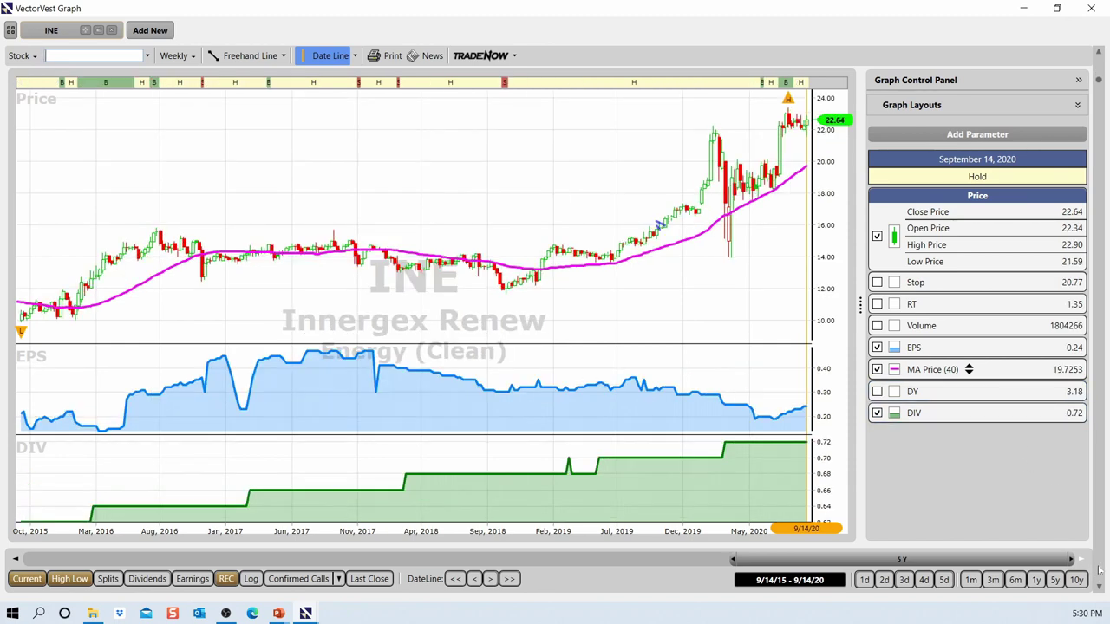
pyautogui.press('Down')
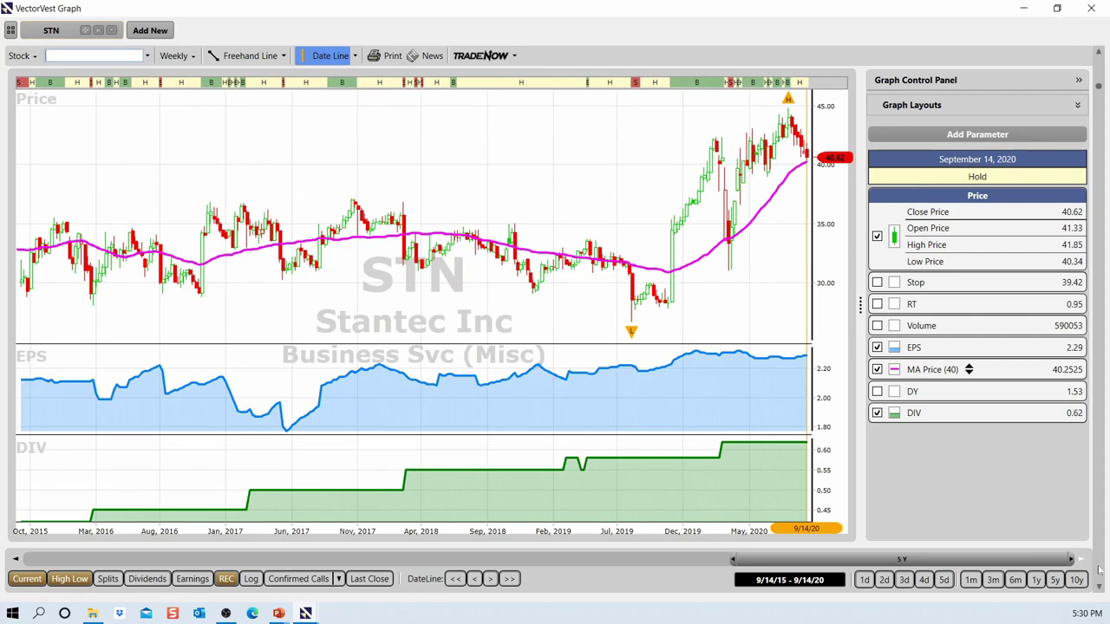
pyautogui.press('Down')
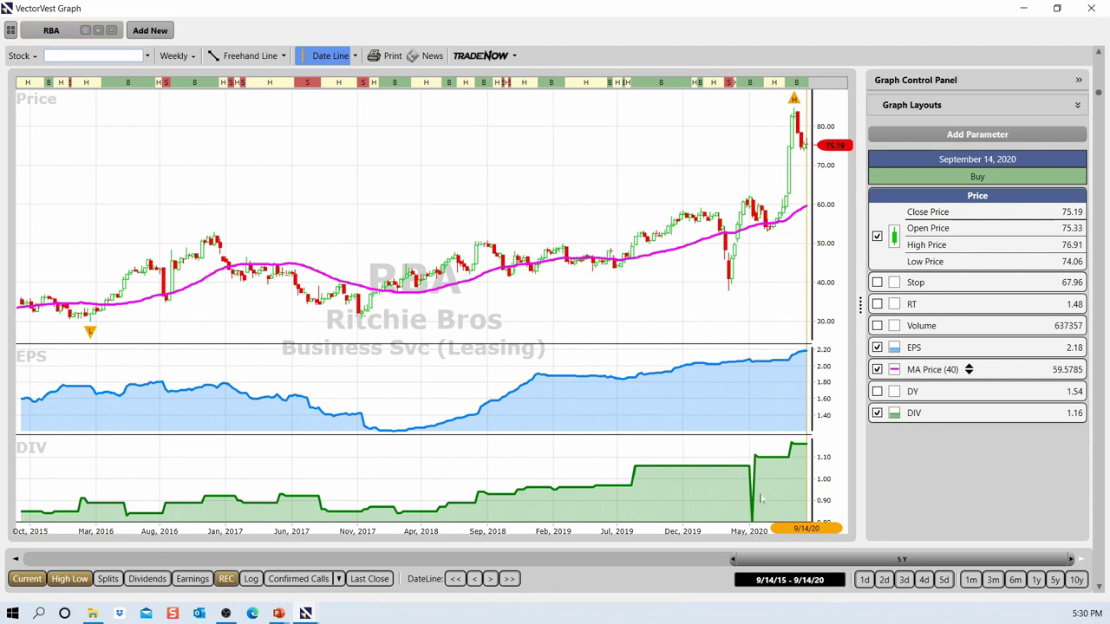
pyautogui.click(1098, 579)
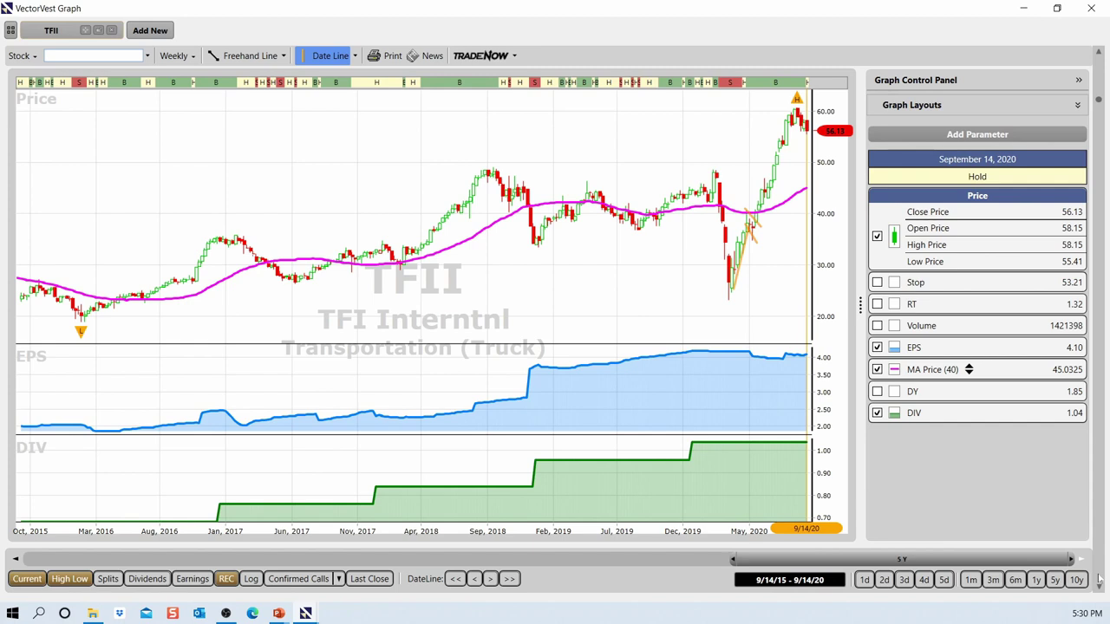
pyautogui.click(1098, 579)
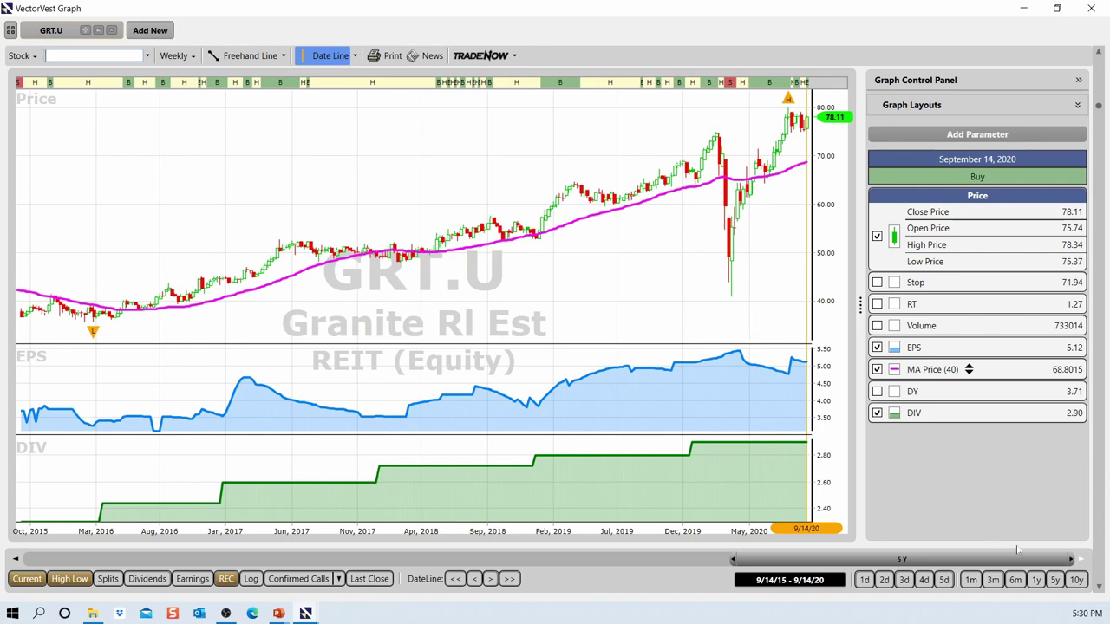
pyautogui.click(1098, 579)
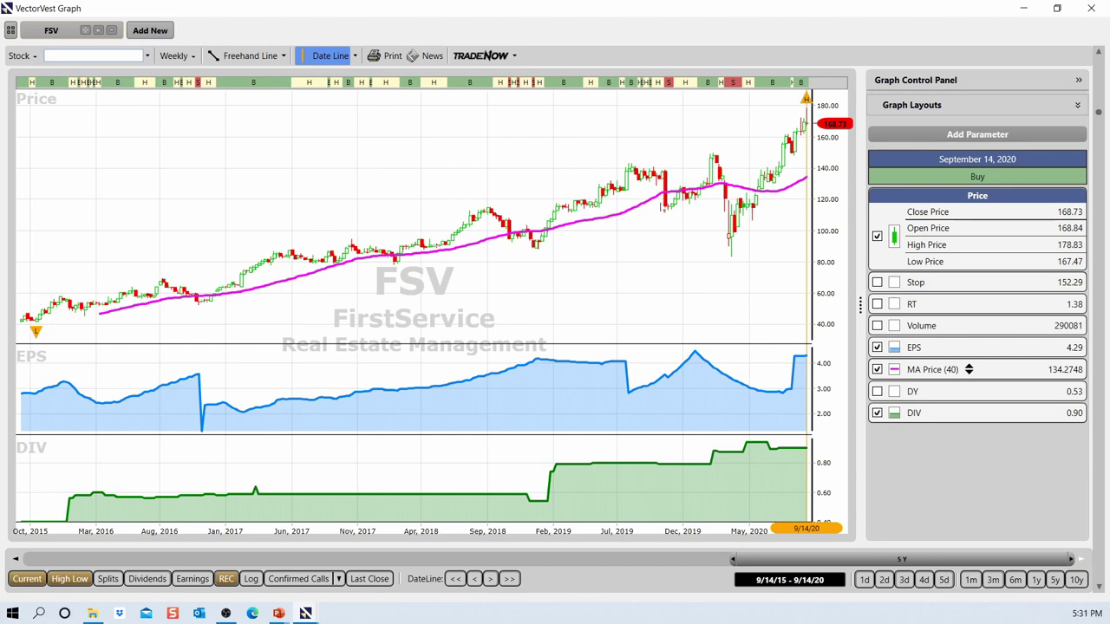
pyautogui.click(1091, 8)
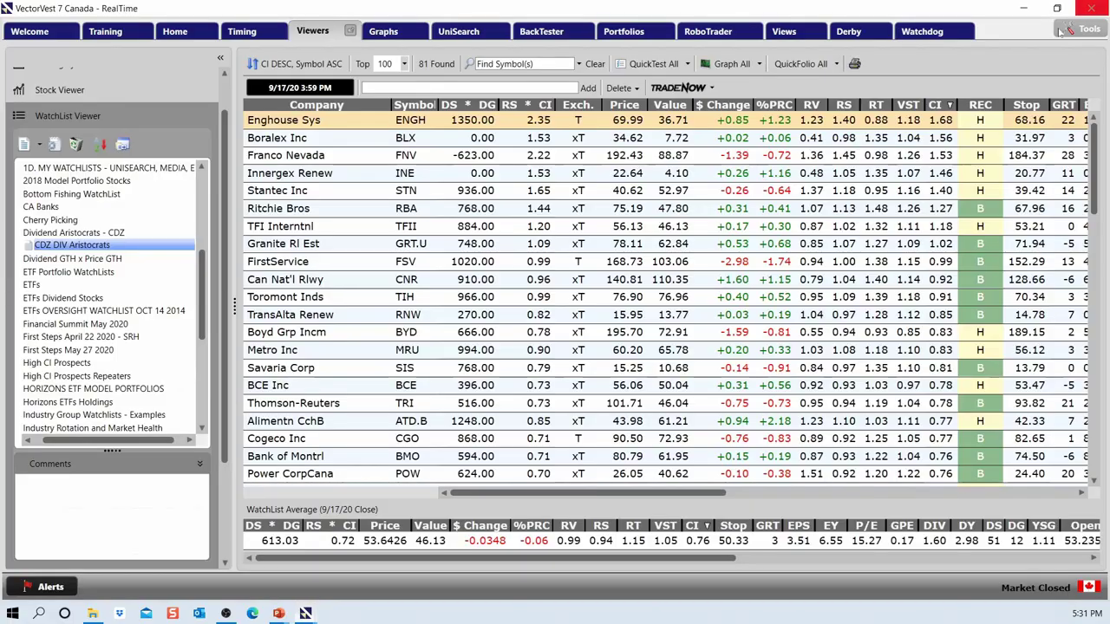
# Open the CDZ Div Aristocrates Top Charts Sep 14 2020 watchlist from the ETFs Dividend Stocks group and look through its stocks
pyautogui.click(110, 428)
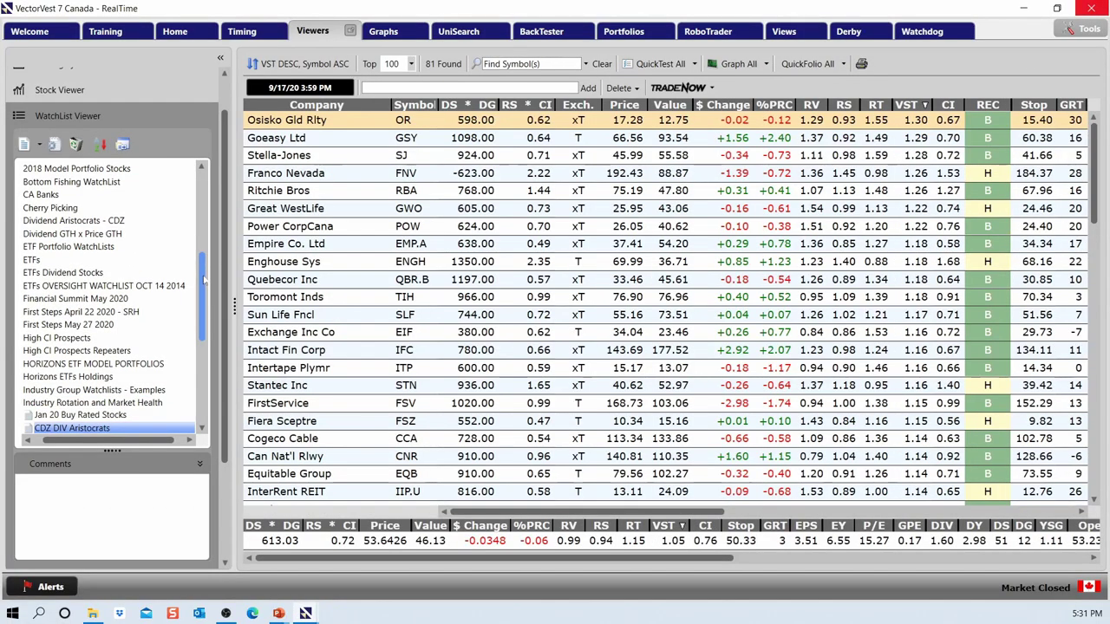
pyautogui.scroll(4, 204, 277)
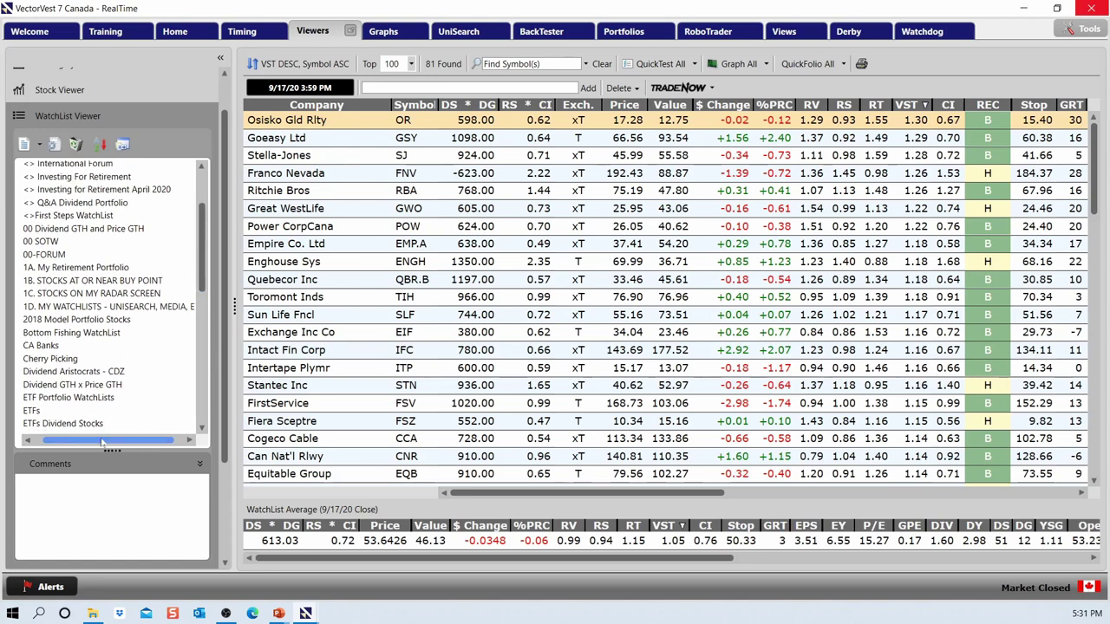
pyautogui.moveTo(101, 442); pyautogui.dragTo(47, 440)
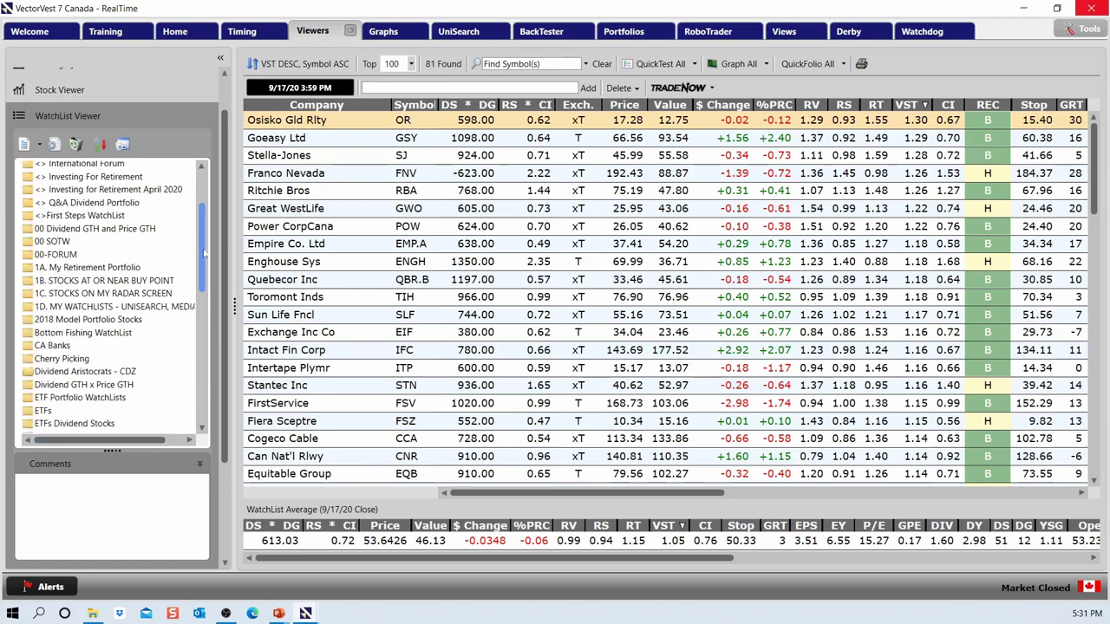
pyautogui.scroll(1, 205, 252)
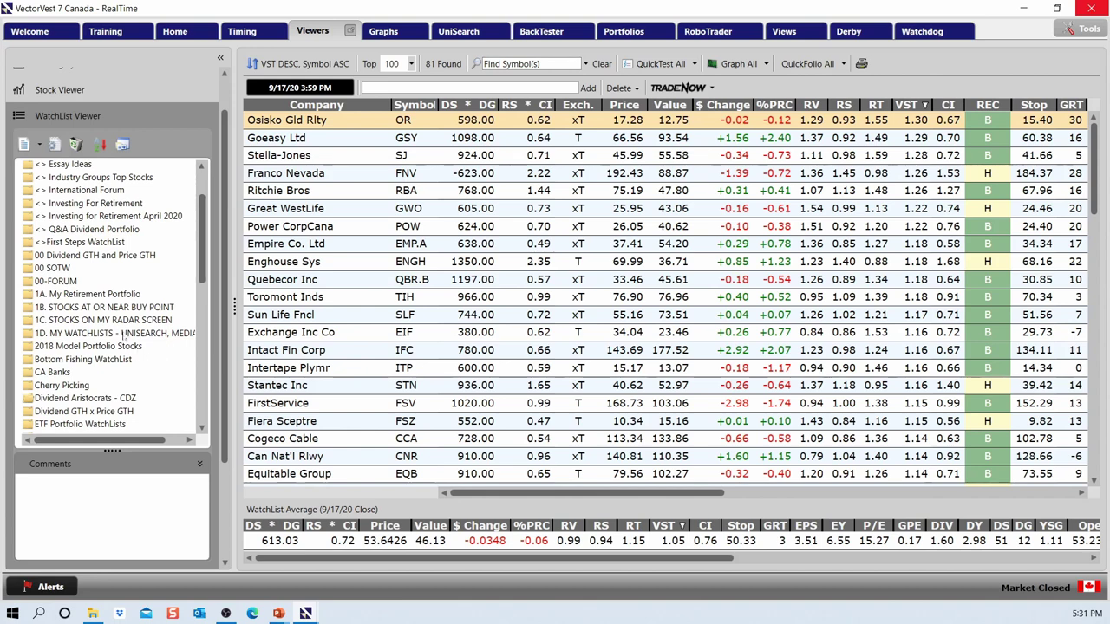
pyautogui.scroll(-3, 95, 326)
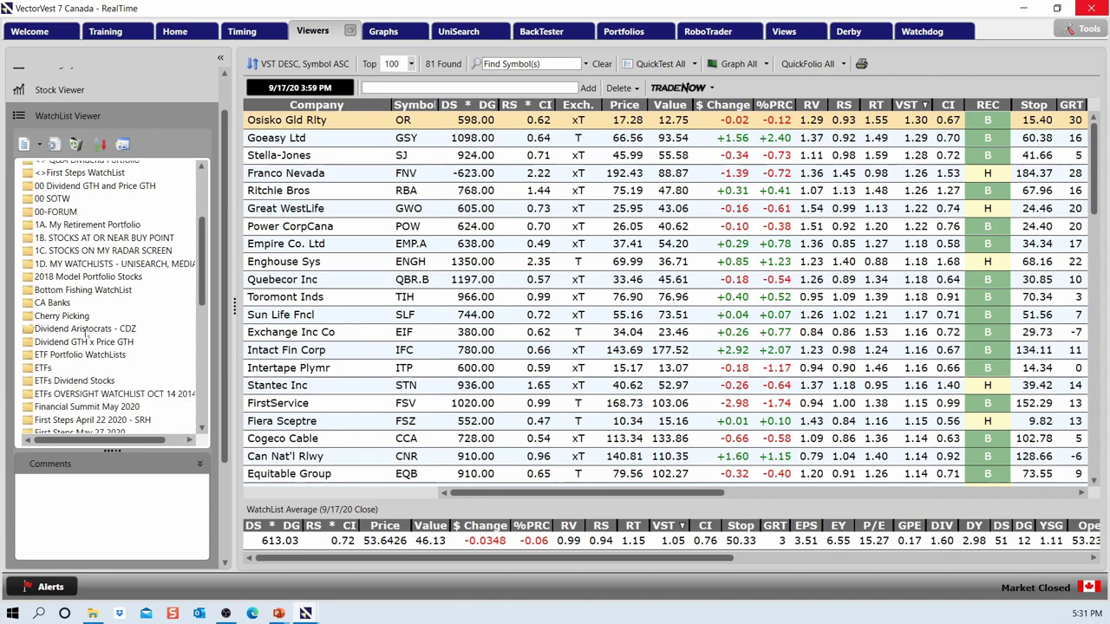
pyautogui.doubleClick(76, 381)
pyautogui.scroll(-3, 104, 355)
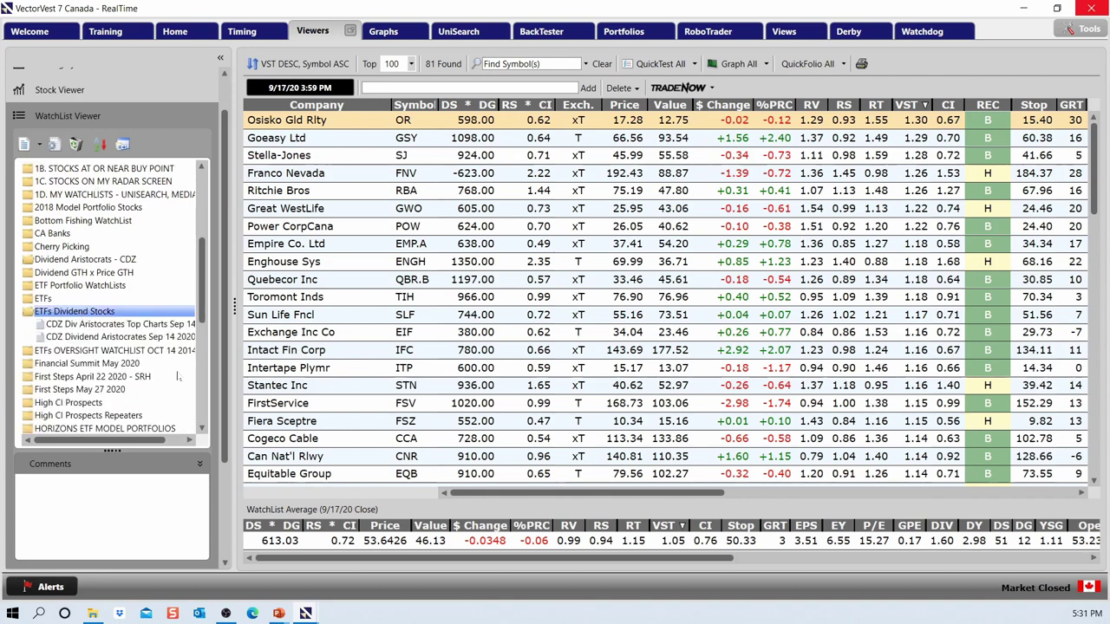
pyautogui.click(144, 326)
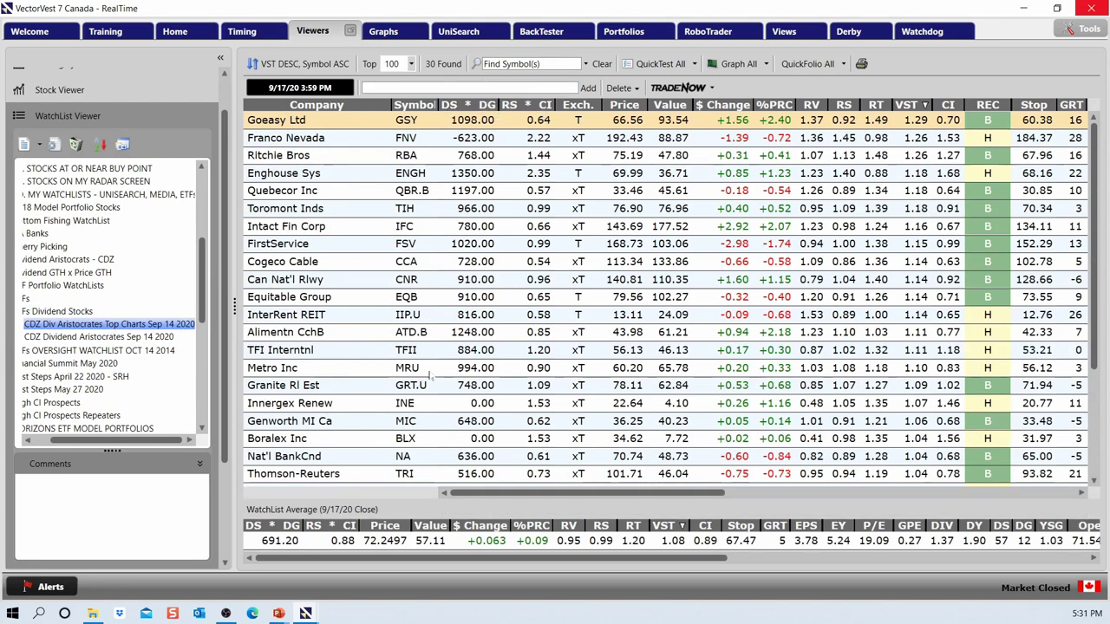
pyautogui.scroll(-3, 434, 364)
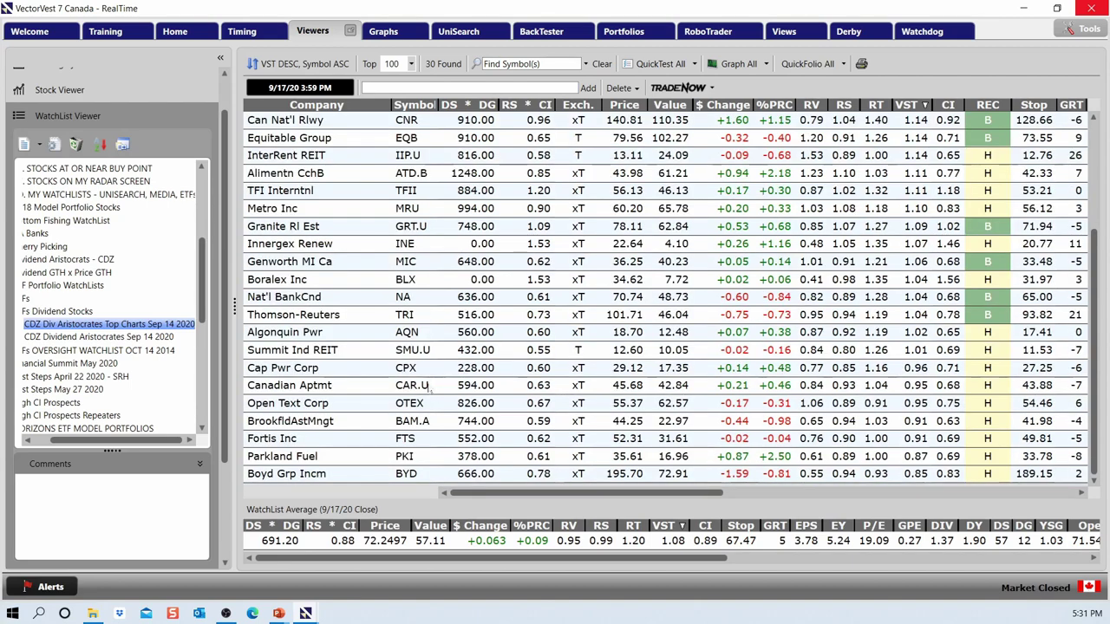
pyautogui.scroll(3, 428, 388)
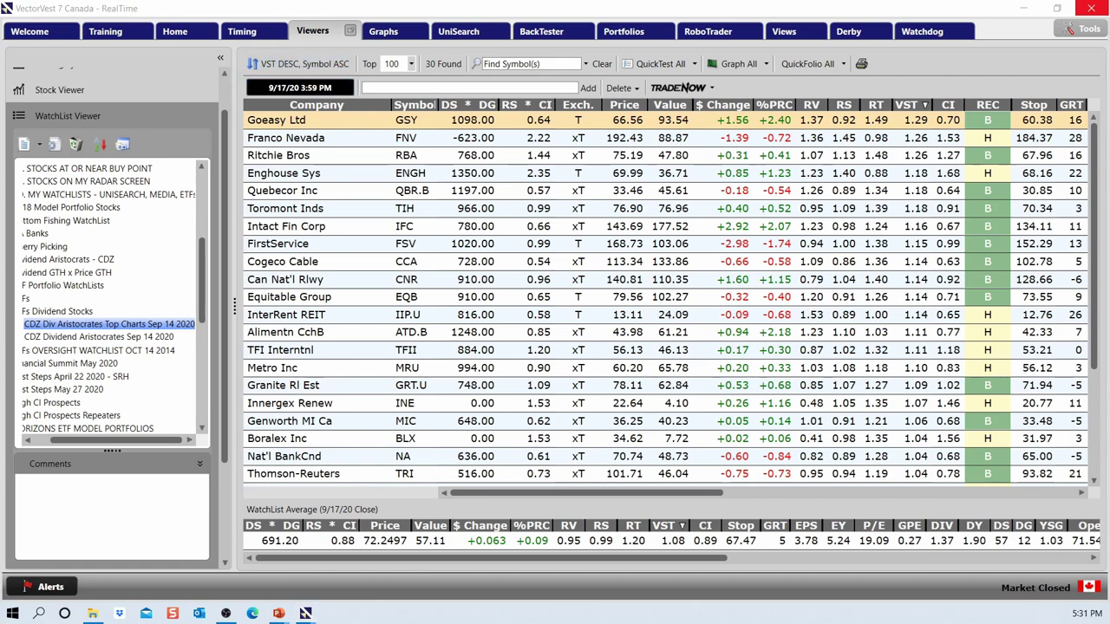
# Set the watchlist's viewing date back to September 17, 2015
pyautogui.click(300, 88)
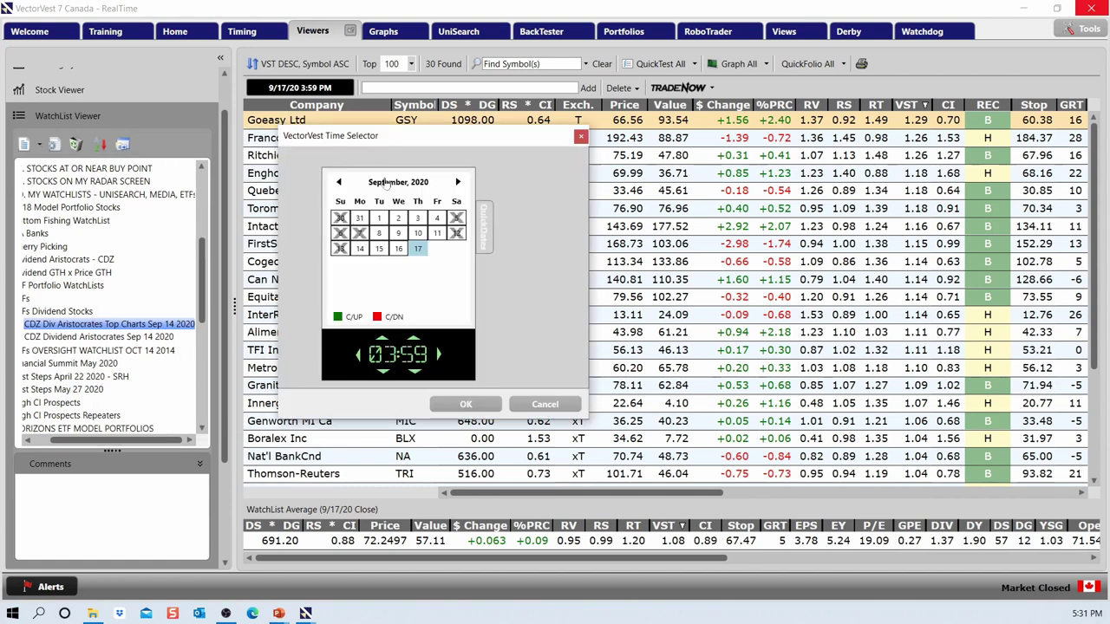
pyautogui.click(388, 182)
pyautogui.click(339, 182)
pyautogui.click(338, 182)
pyautogui.click(338, 183)
pyautogui.click(338, 182)
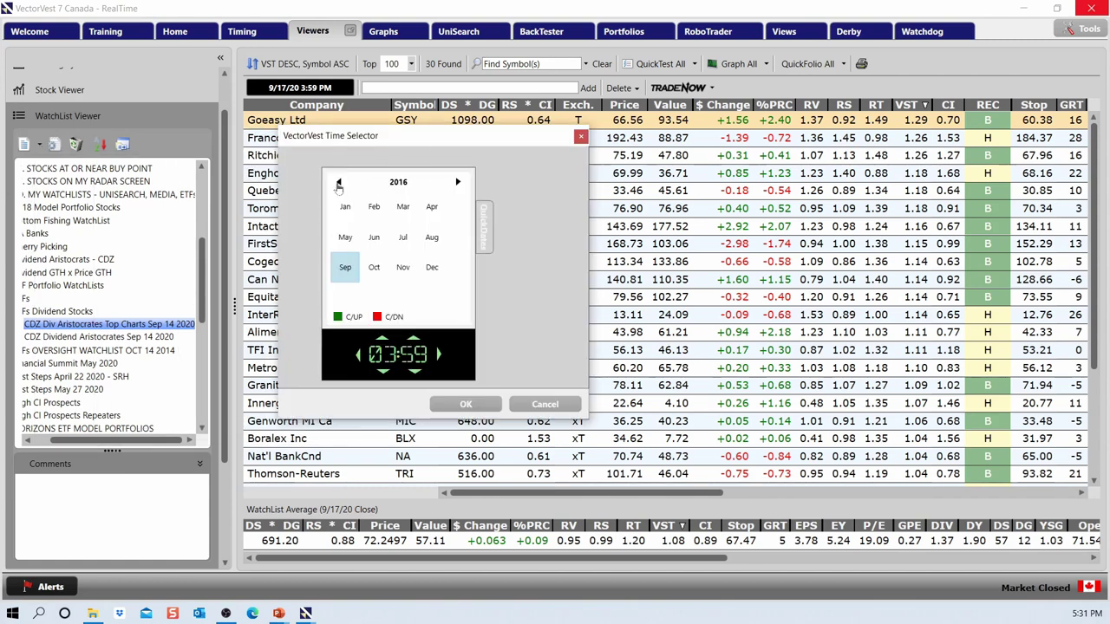
pyautogui.click(338, 182)
pyautogui.click(345, 268)
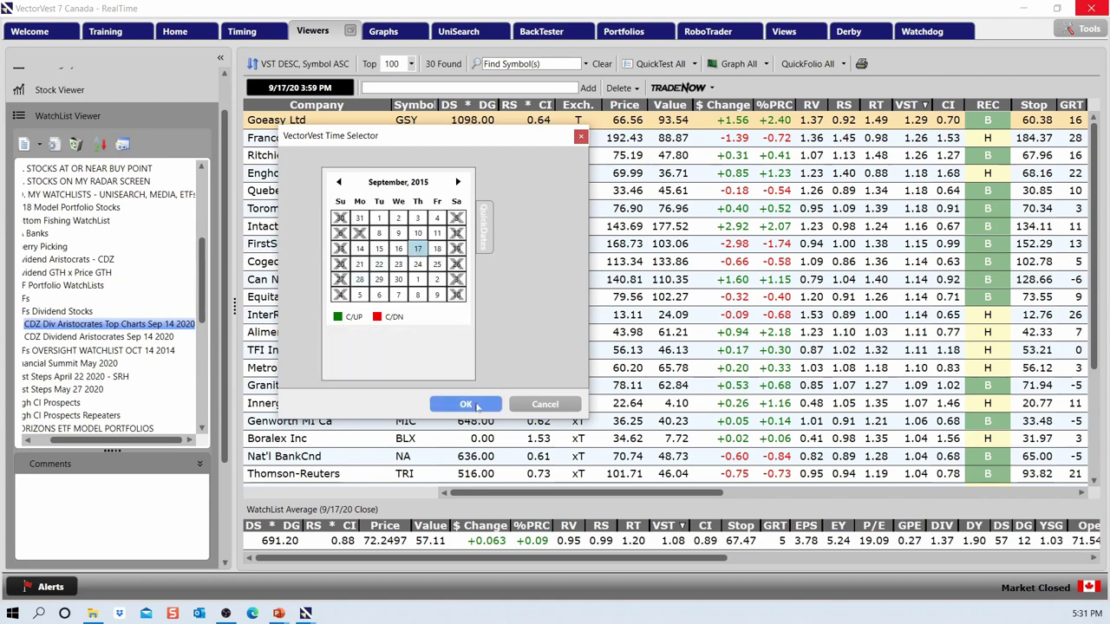
pyautogui.click(466, 404)
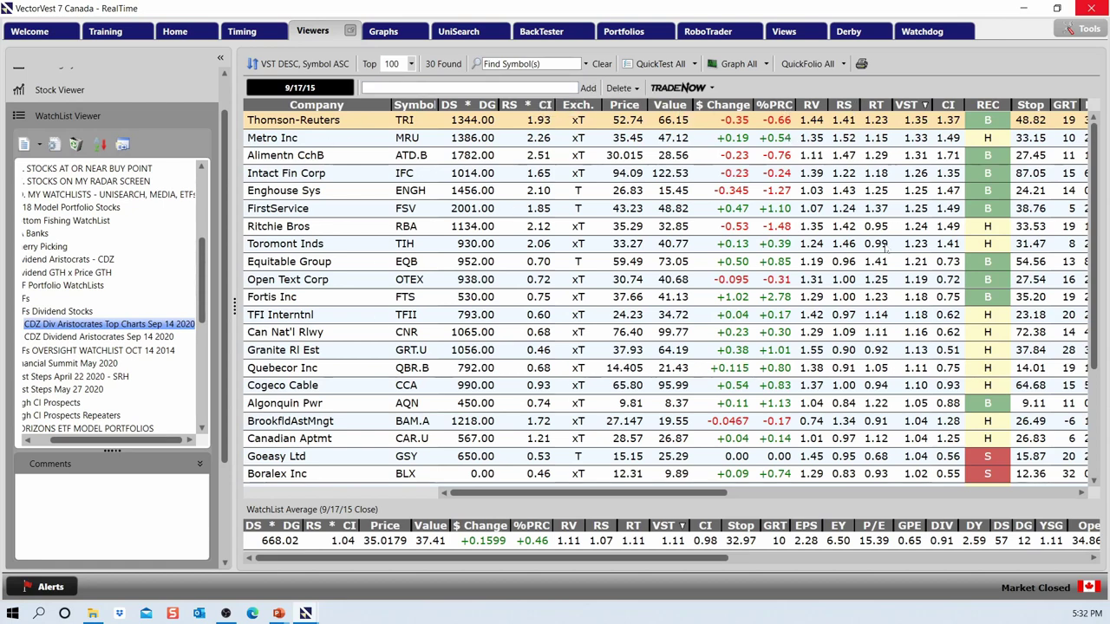
# Run a QuickTest on all the watchlist's stocks, review the results sorted by percentage price change in descending order, and close the test
pyautogui.click(661, 64)
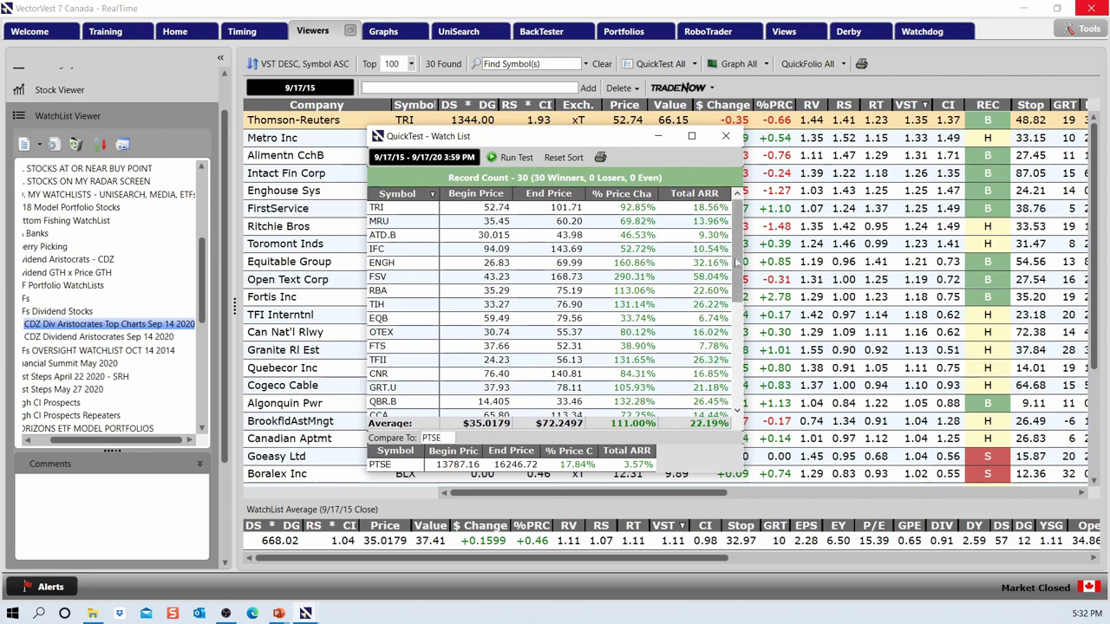
pyautogui.scroll(-5, 668, 293)
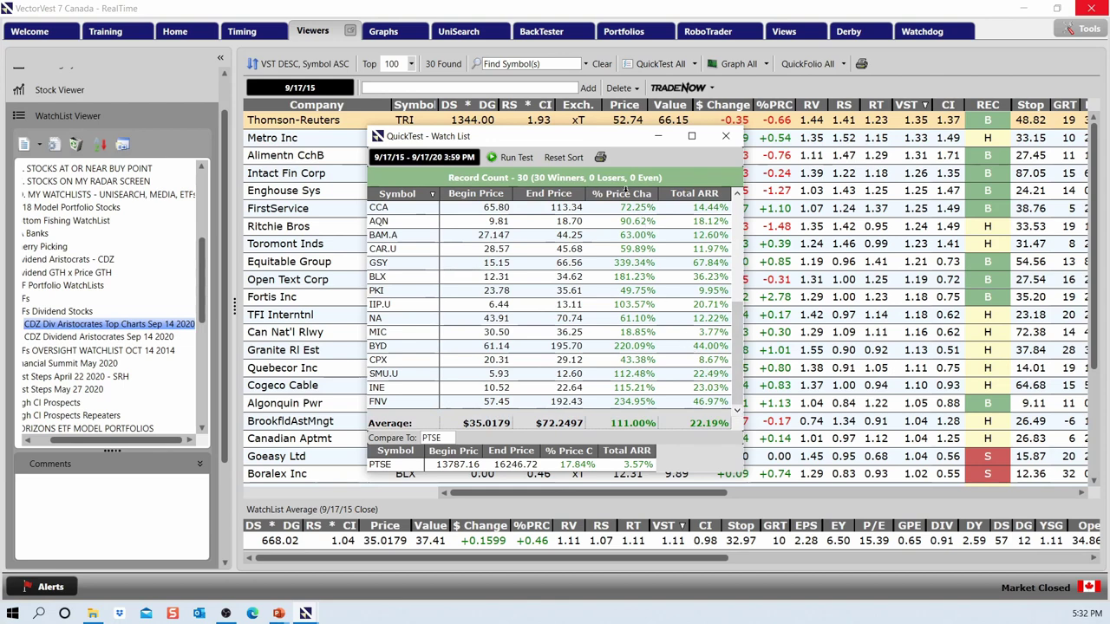
pyautogui.click(624, 193)
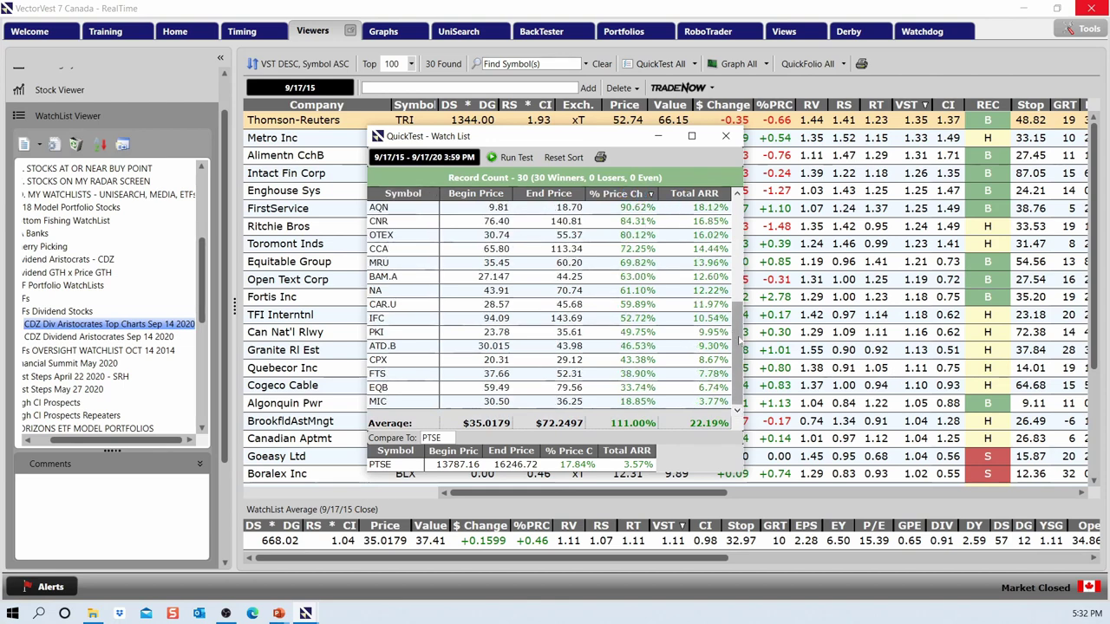
pyautogui.moveTo(733, 333); pyautogui.dragTo(735, 230)
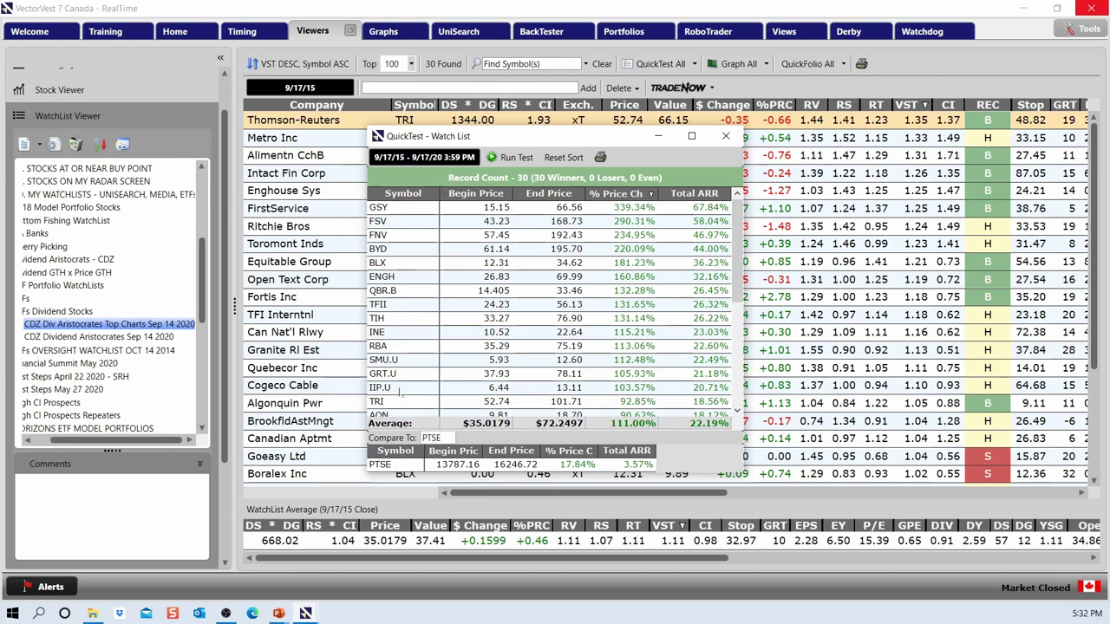
pyautogui.click(726, 137)
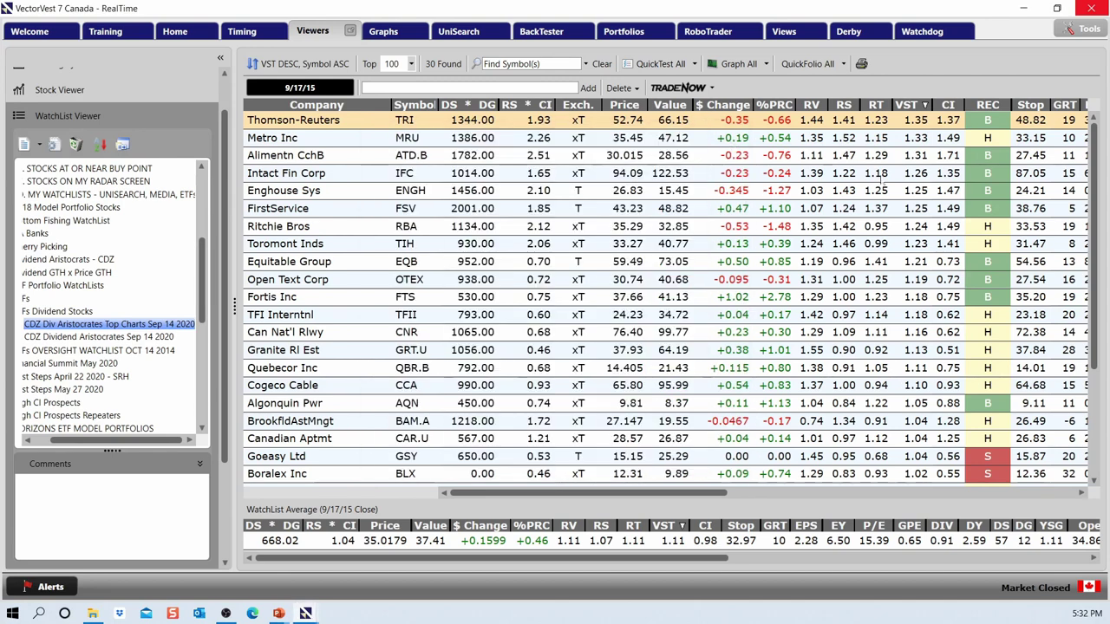